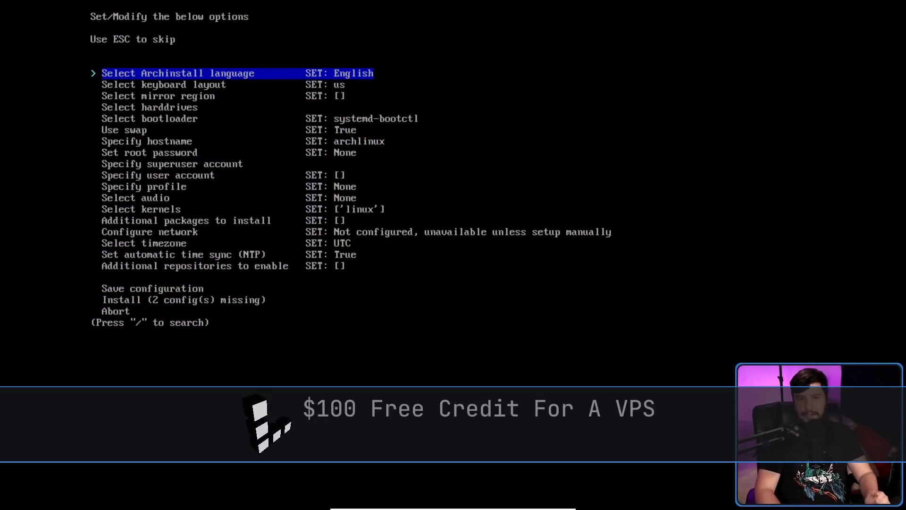
Set the audio server to 'none (default)'.
key(Down)
key(Down)
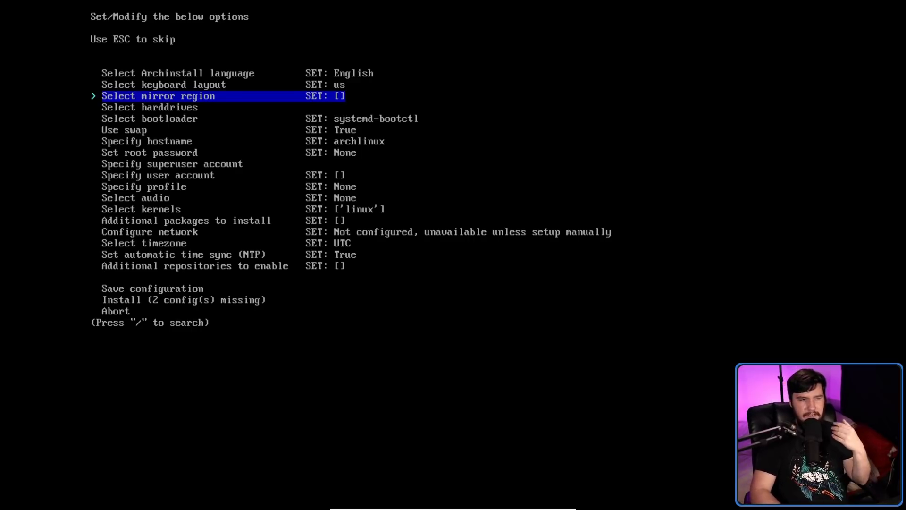
key(Down)
key(Down)
key(Down)
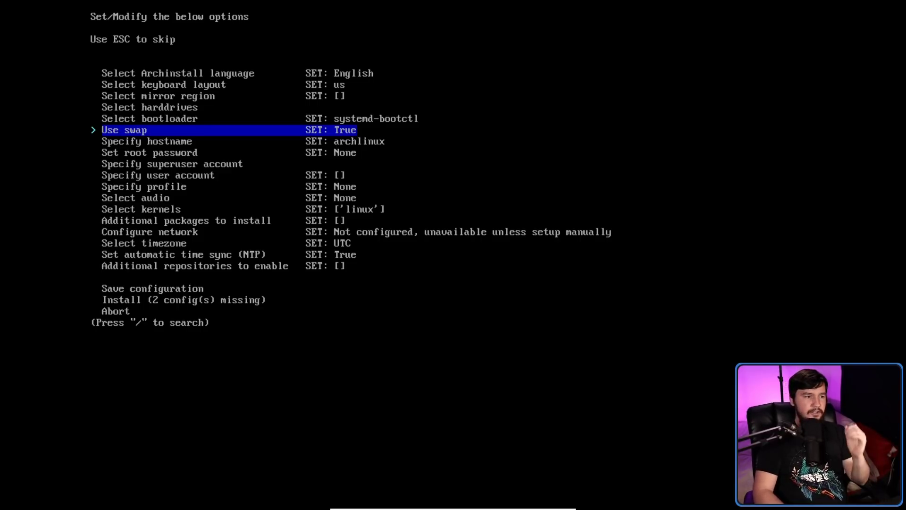
key(Up)
key(Up)
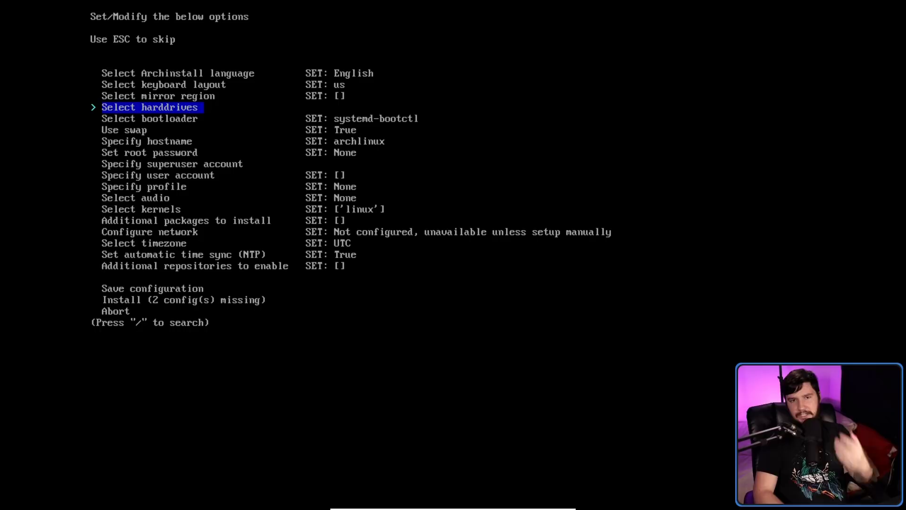
key(Down)
key(Down)
key(Down)
key(Down)
key(Down)
key(Down)
key(Down)
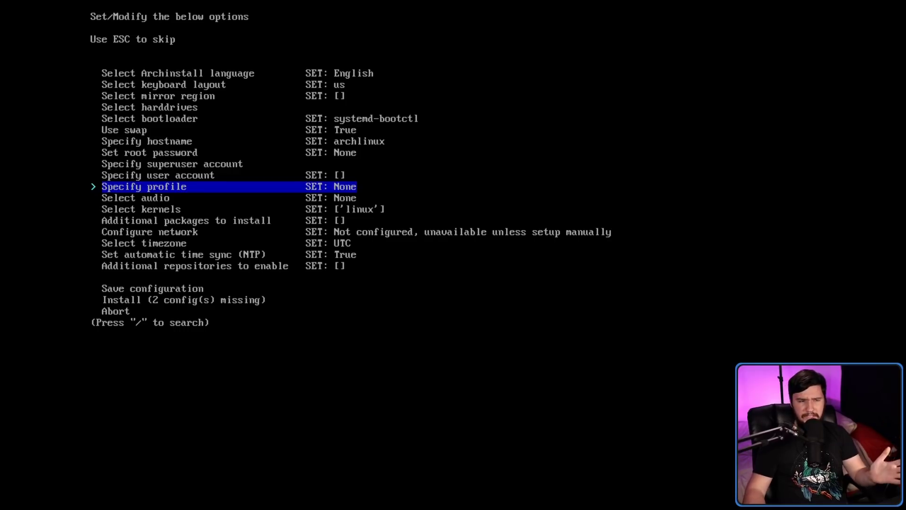
key(Up)
key(Up)
key(Up)
key(Up)
key(Up)
key(Up)
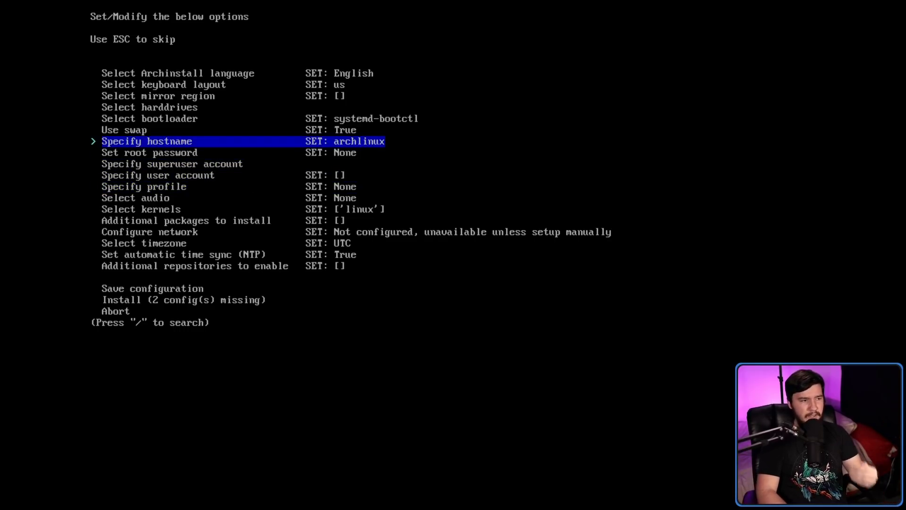
key(Down)
key(Down)
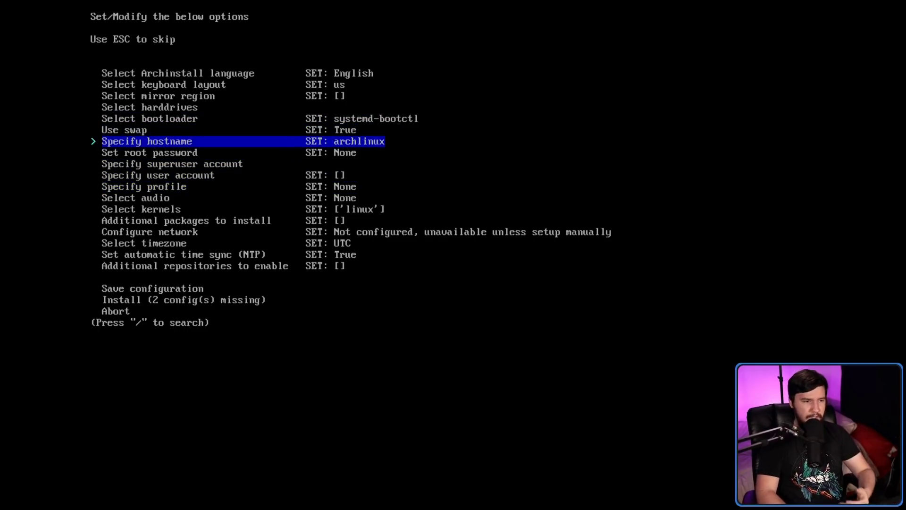
key(Down)
key(Up)
key(Down)
key(Down)
key(Down)
key(Down)
key(Down)
key(Down)
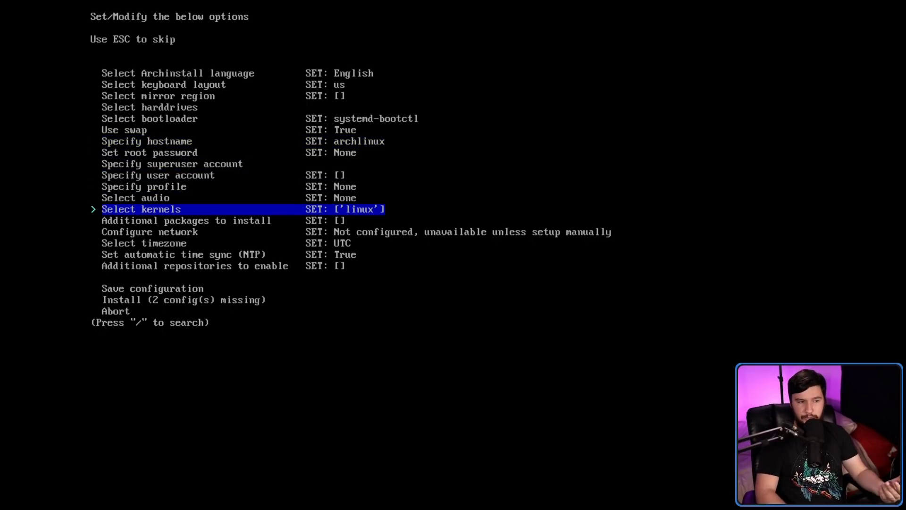
key(Down)
key(Down)
key(Down)
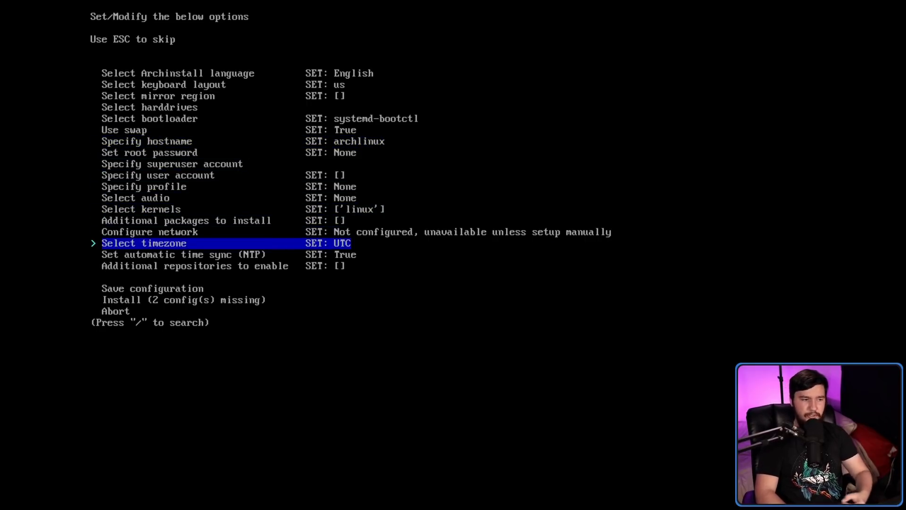
key(Down)
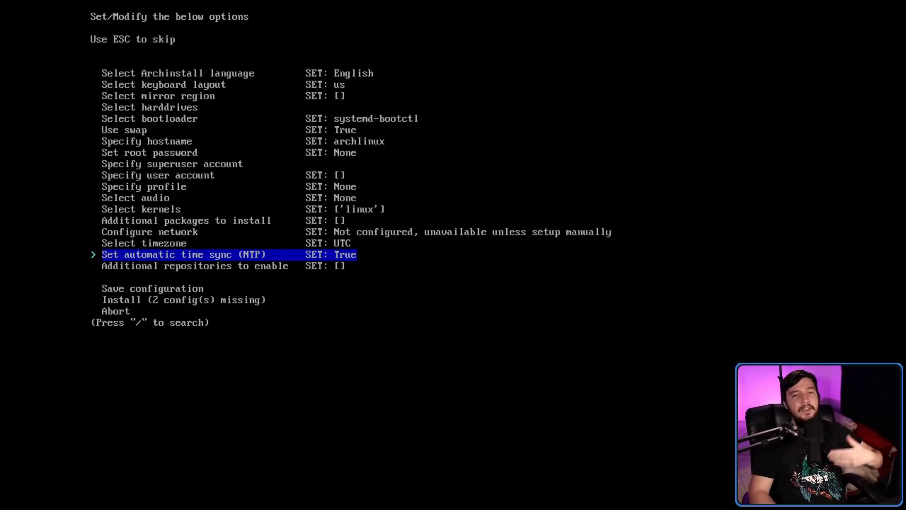
key(Up)
key(Up)
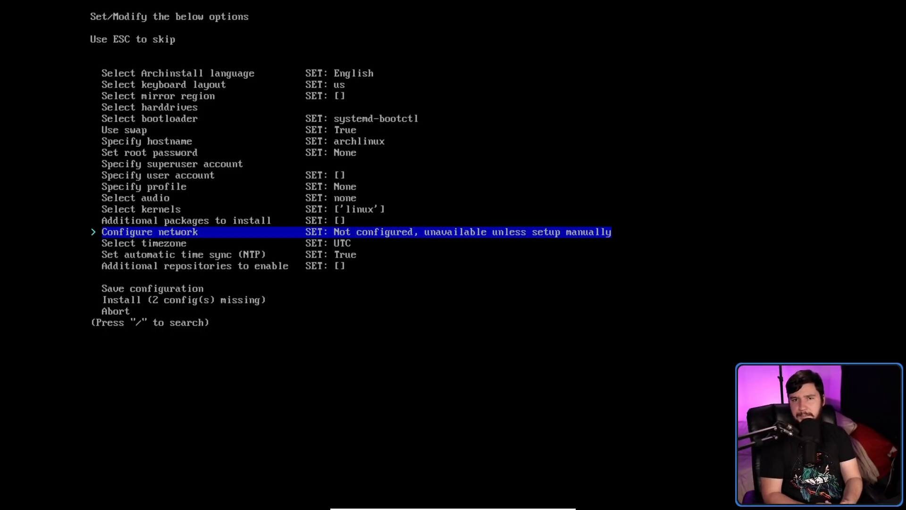
key(Up)
key(Up)
key(Up)
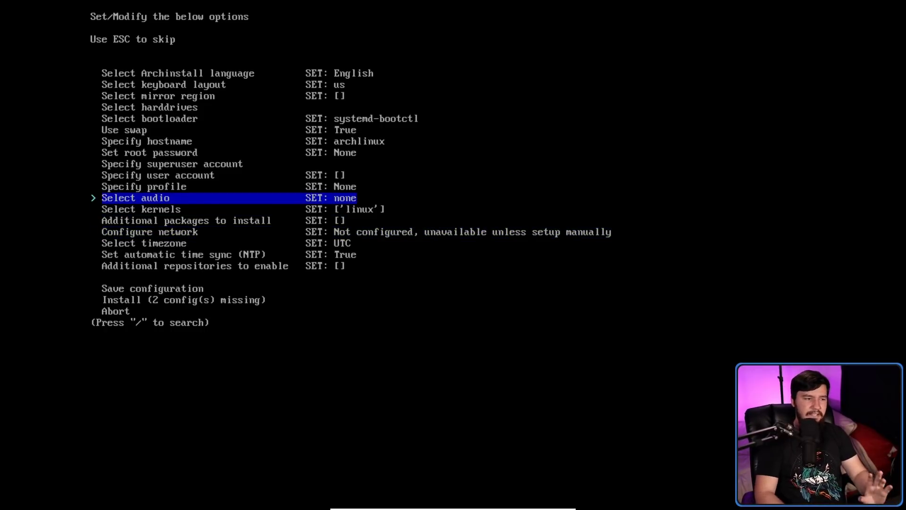
key(Return)
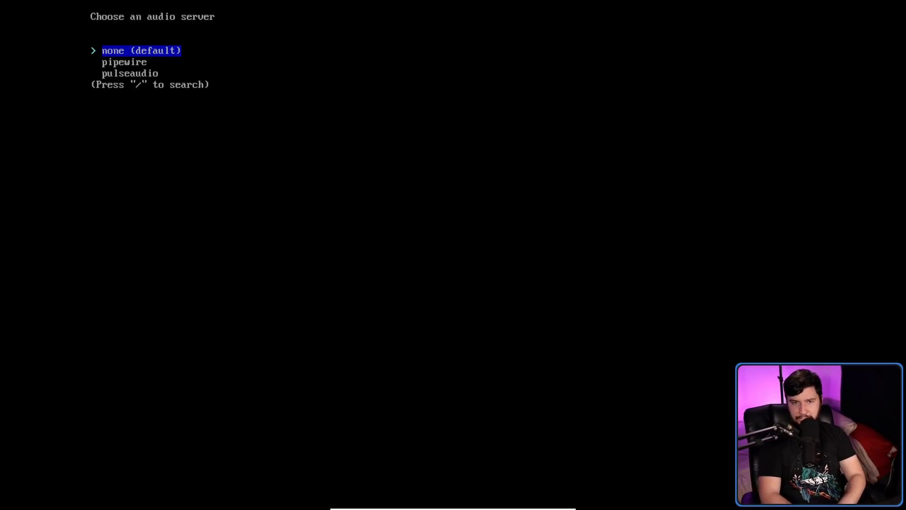
key(Return)
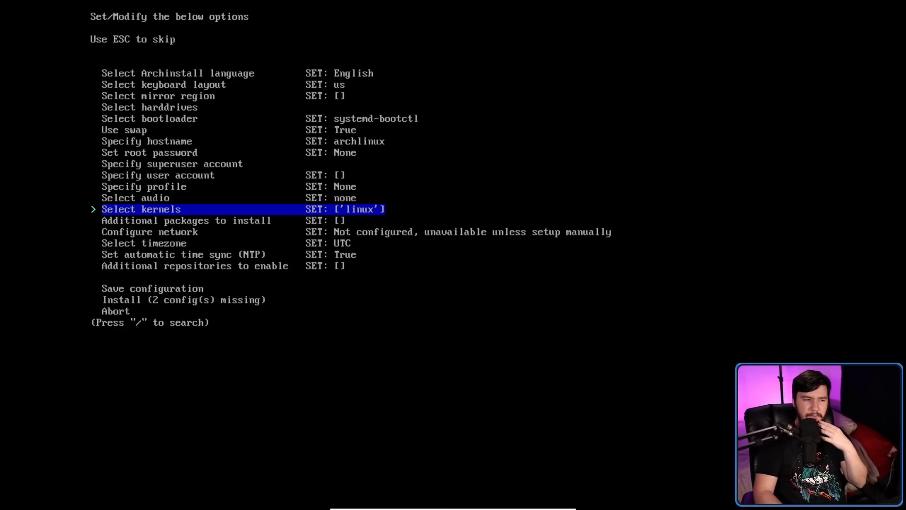
Review the network options, NetworkManager, manual and ISO copy, then leave networking unconfigured.
key(Down)
key(Down)
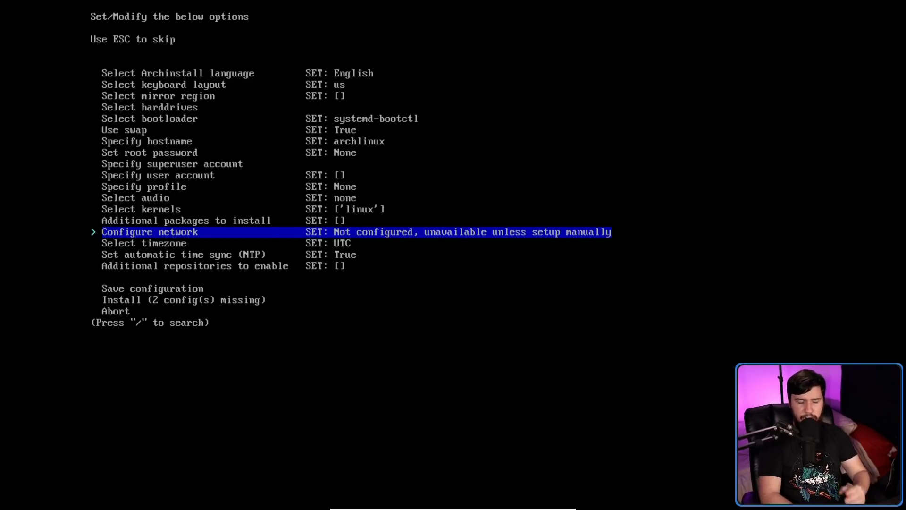
key(Return)
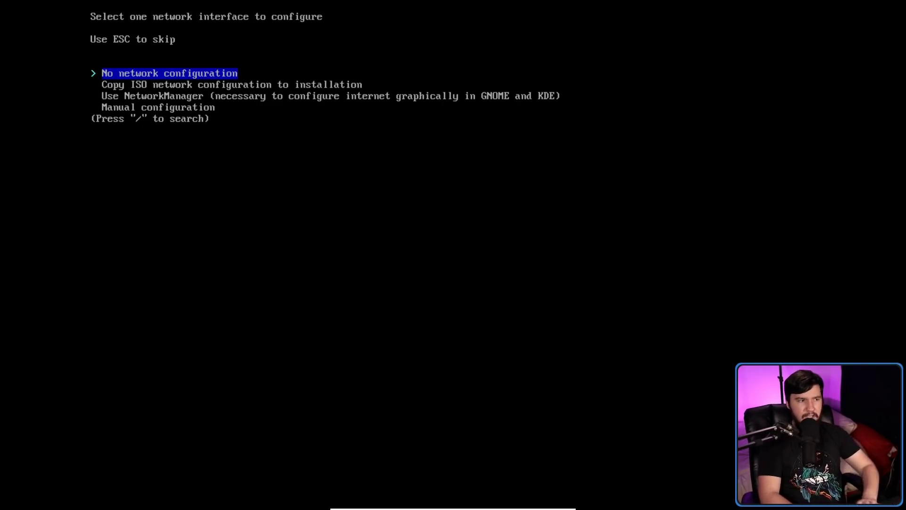
key(Down)
key(Down)
key(Down)
key(Up)
key(Up)
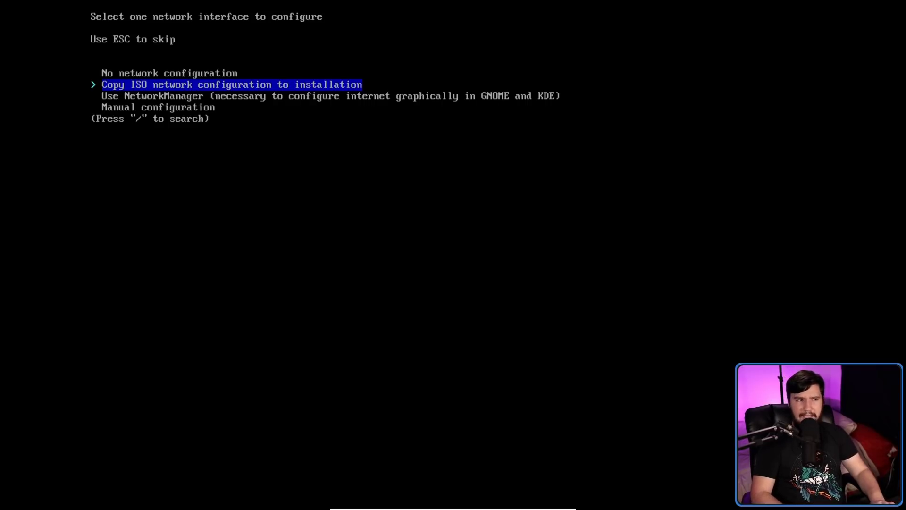
key(Down)
key(Up)
key(Return)
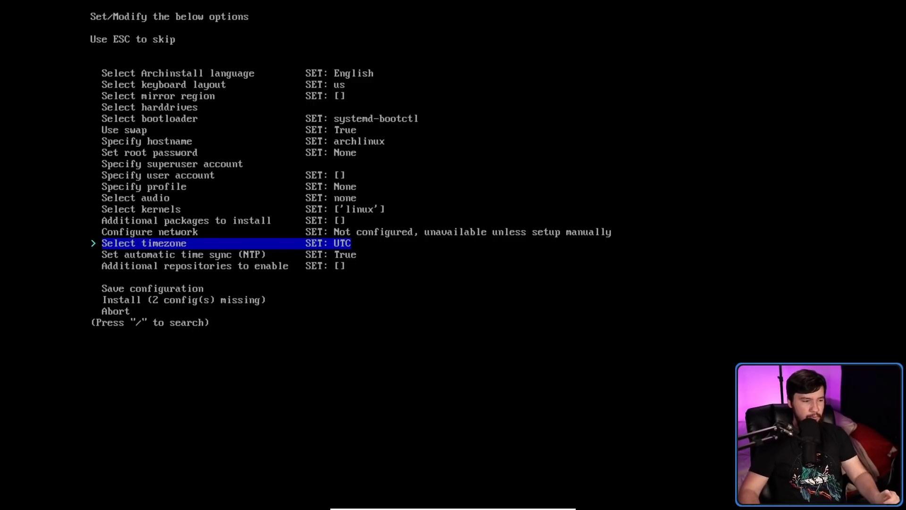
key(Down)
key(Down)
key(Down)
key(Down)
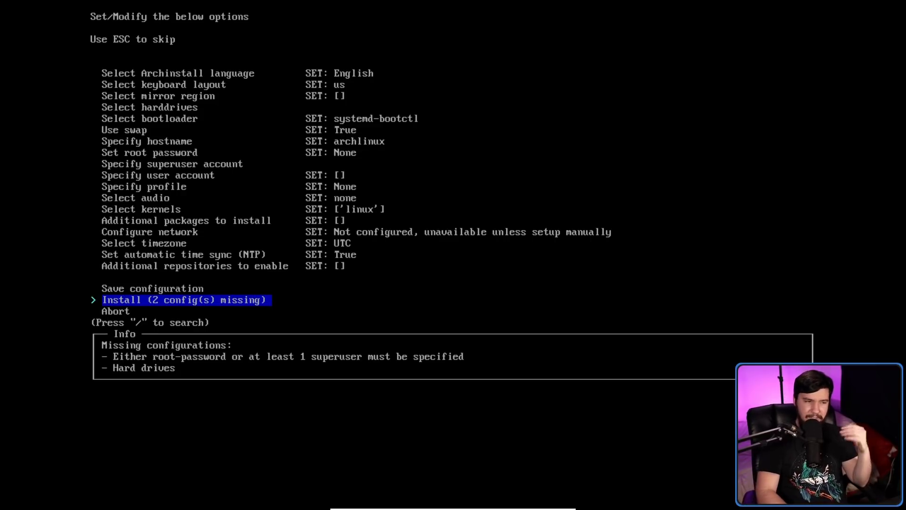
key(Up)
key(Up)
key(Up)
key(Up)
key(Up)
key(Up)
key(Up)
key(Up)
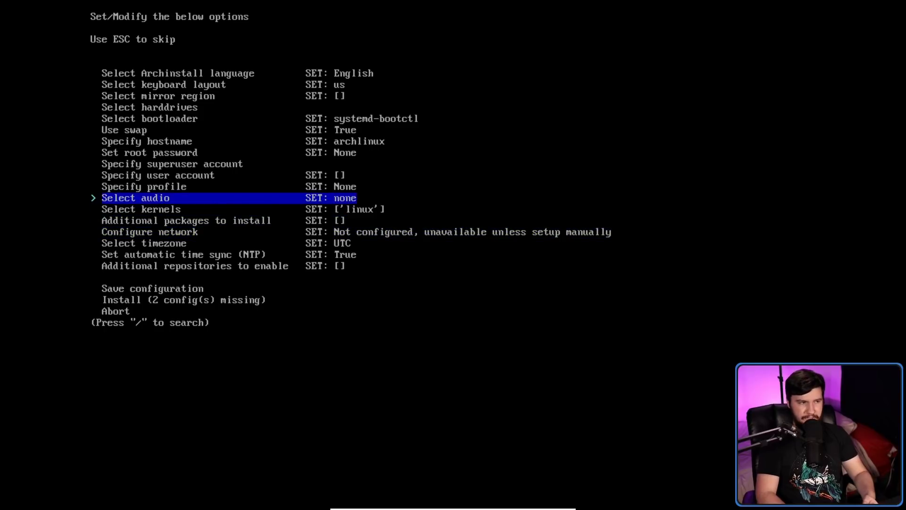
key(Up)
key(Up)
key(Up)
key(Up)
key(Up)
key(Up)
key(Up)
key(Up)
key(Up)
key(Up)
key(Up)
key(Up)
key(Up)
key(Up)
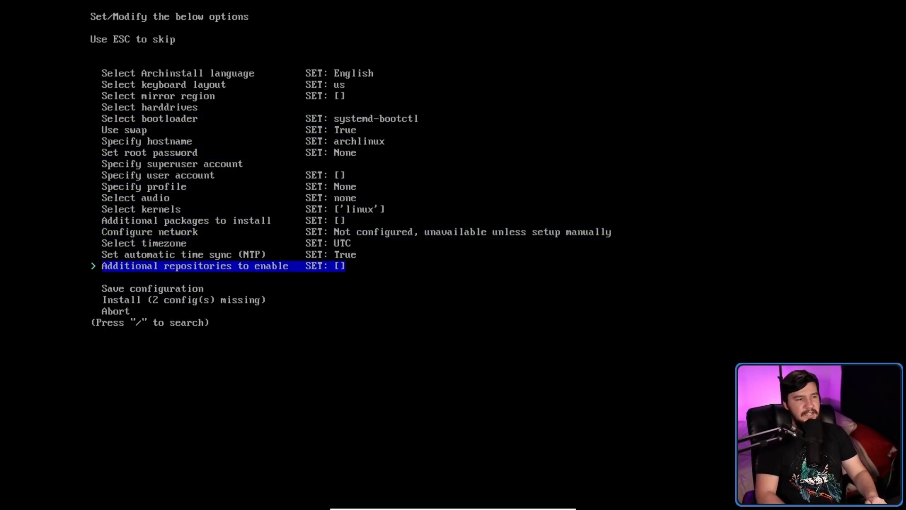
key(Down)
key(Down)
key(Down)
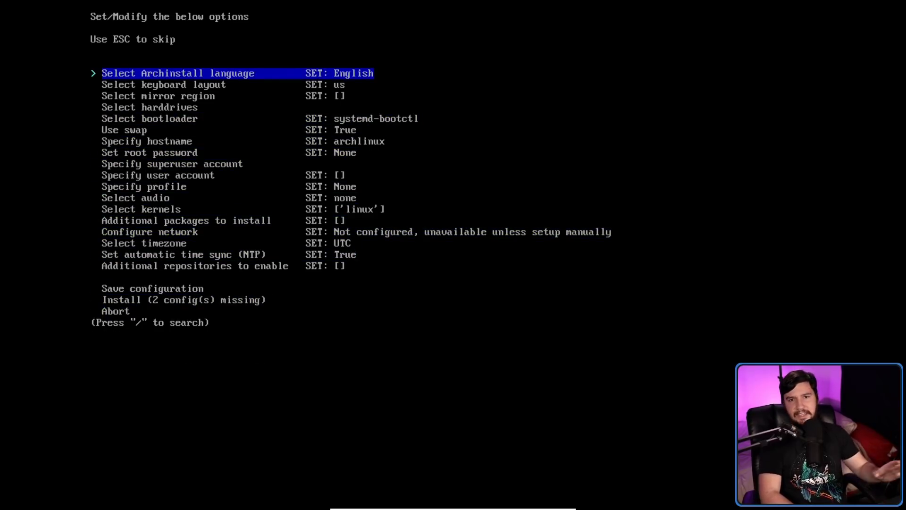
key(Return)
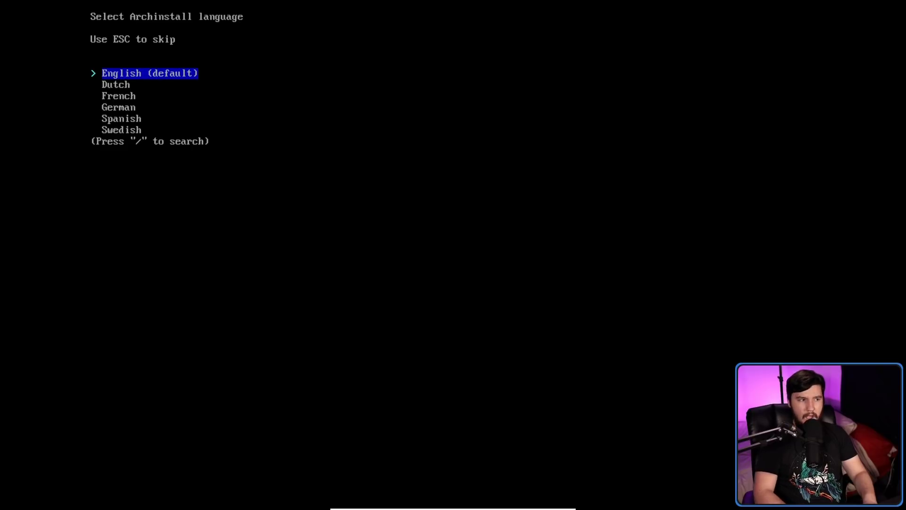
key(Down)
key(Down)
key(Down)
key(Down)
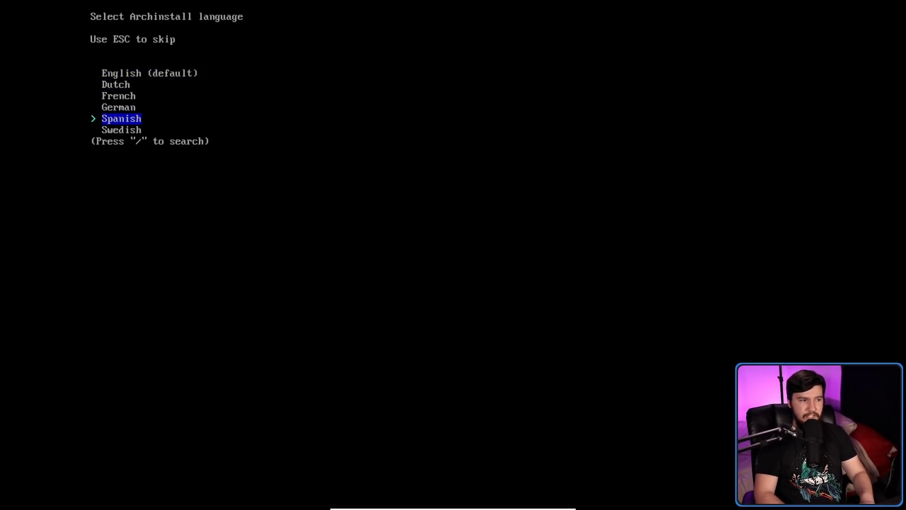
key(Up)
key(Up)
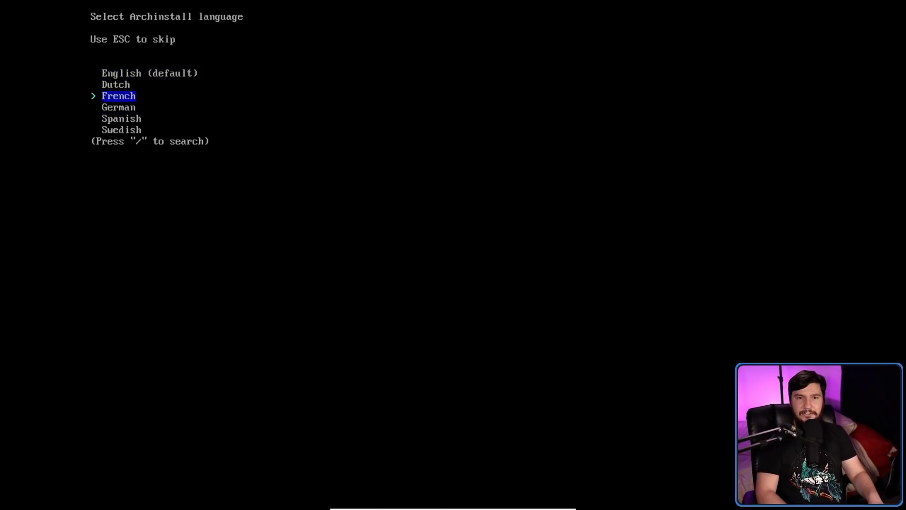
key(Up)
key(Up)
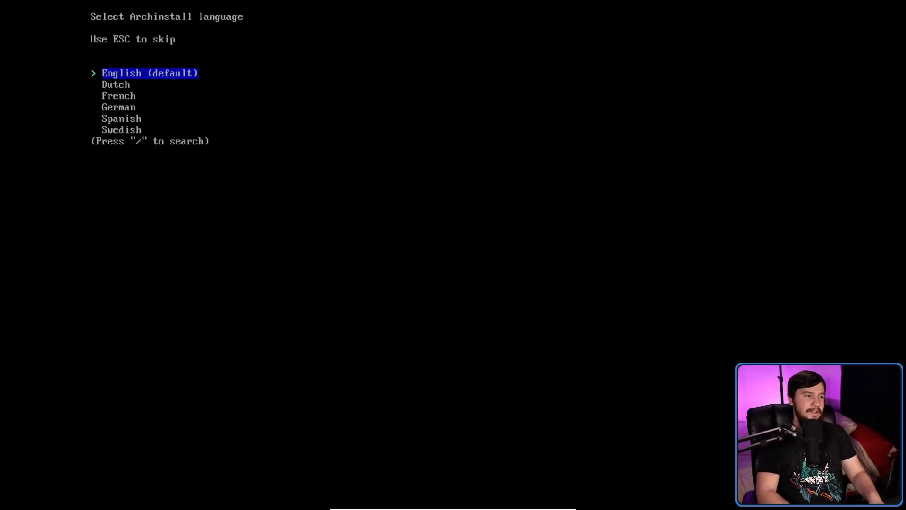
key(Return)
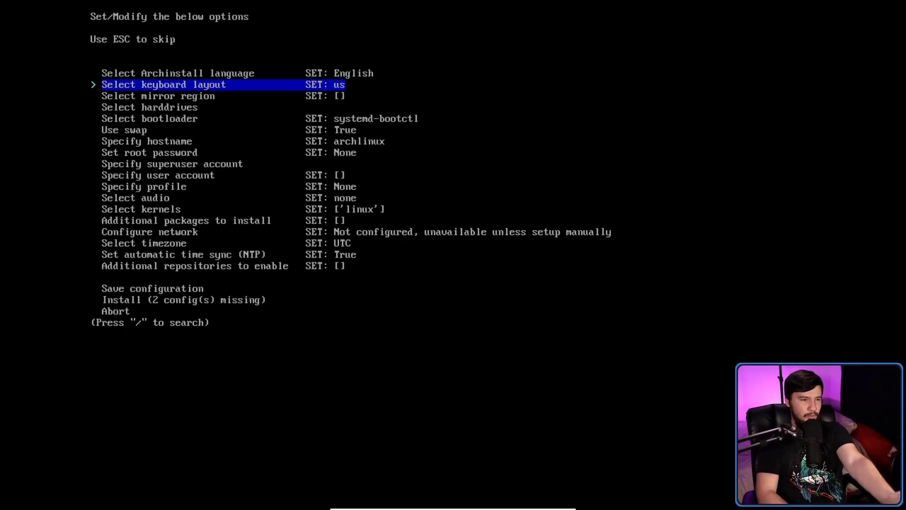
key(Up)
key(Return)
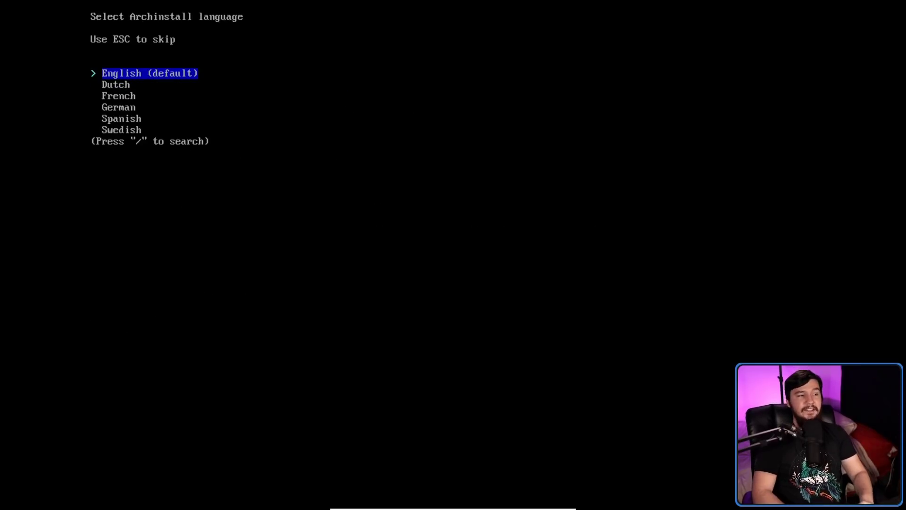
key(Down)
key(Down)
key(Return)
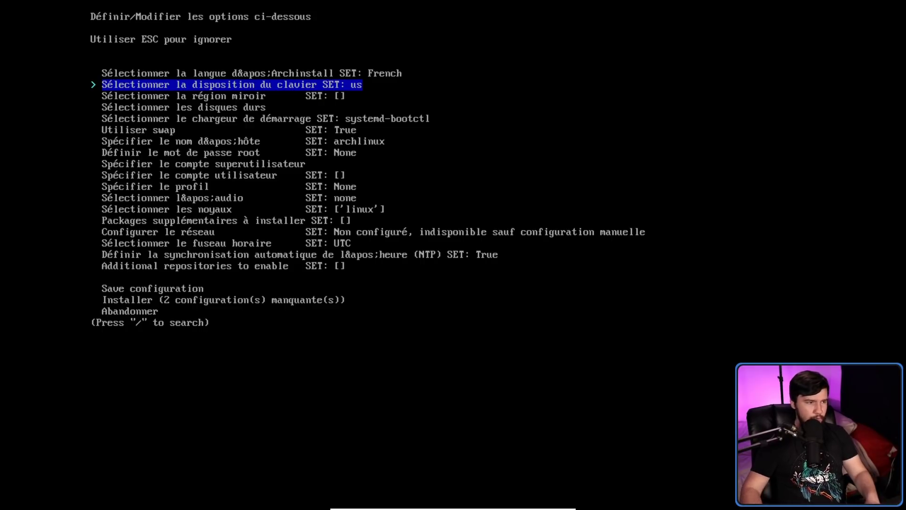
key(Down)
key(Down)
key(Down)
key(Down)
key(Down)
key(Down)
key(Down)
key(Down)
key(Down)
key(Down)
key(Down)
key(Down)
key(Down)
key(Down)
key(Down)
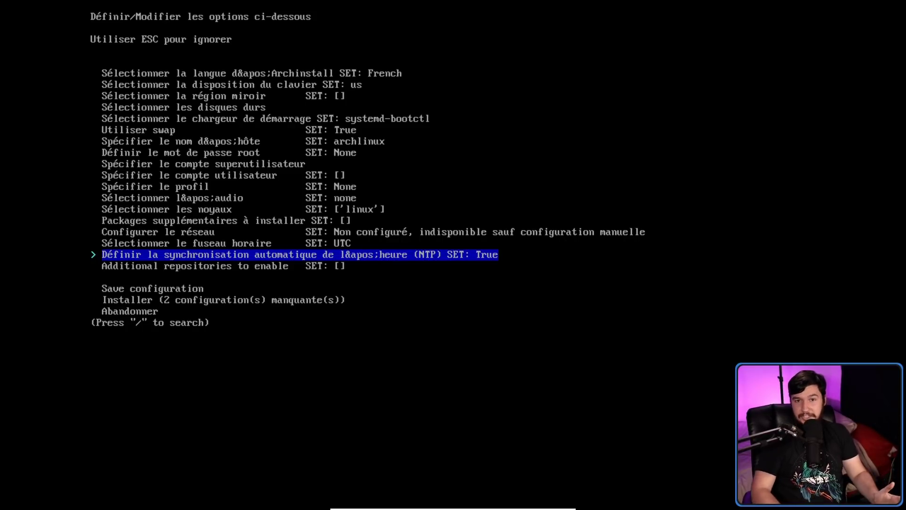
key(Up)
key(Up)
key(Up)
key(Up)
key(Up)
key(Up)
key(Up)
key(Up)
key(Up)
key(Up)
key(Up)
key(Up)
key(Up)
key(Up)
key(Up)
key(Up)
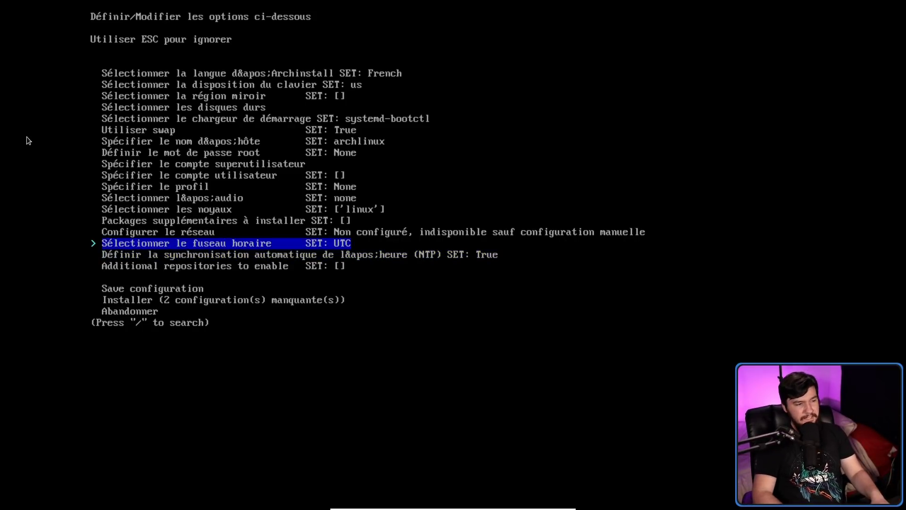
key(Return)
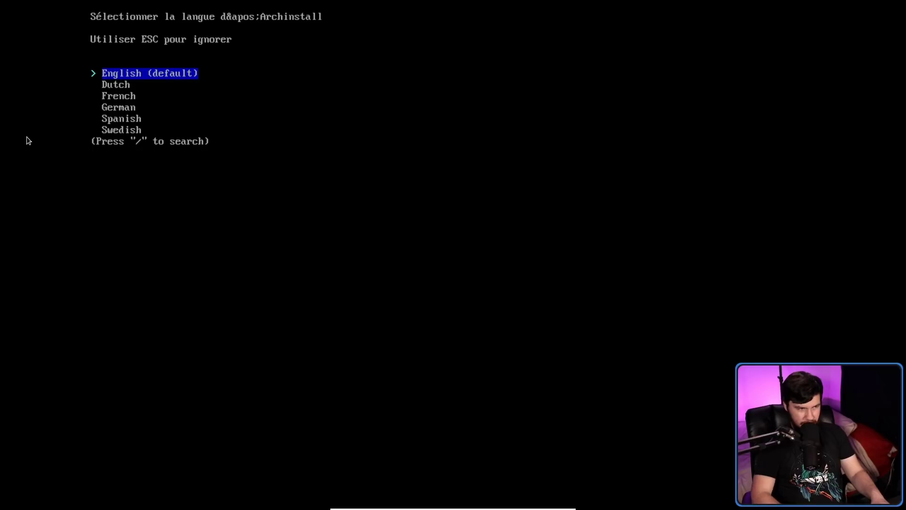
key(Down)
key(Down)
key(Down)
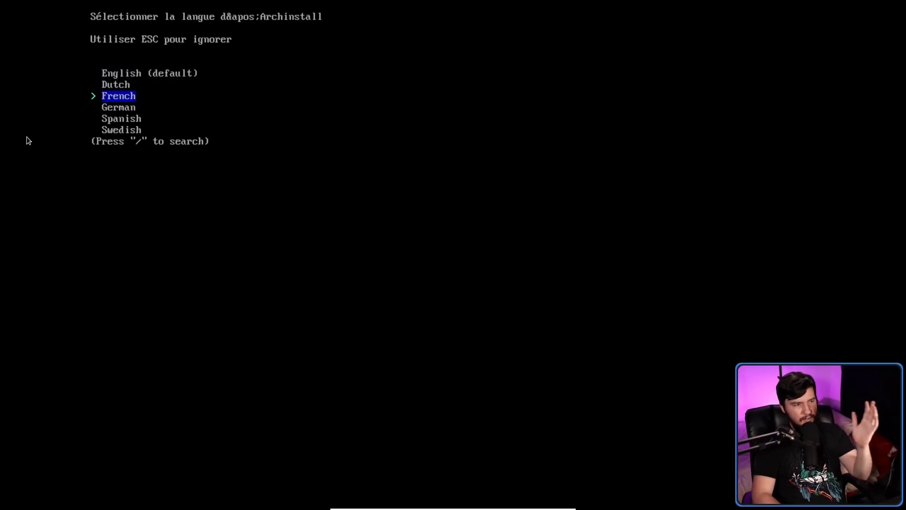
key(Down)
key(Down)
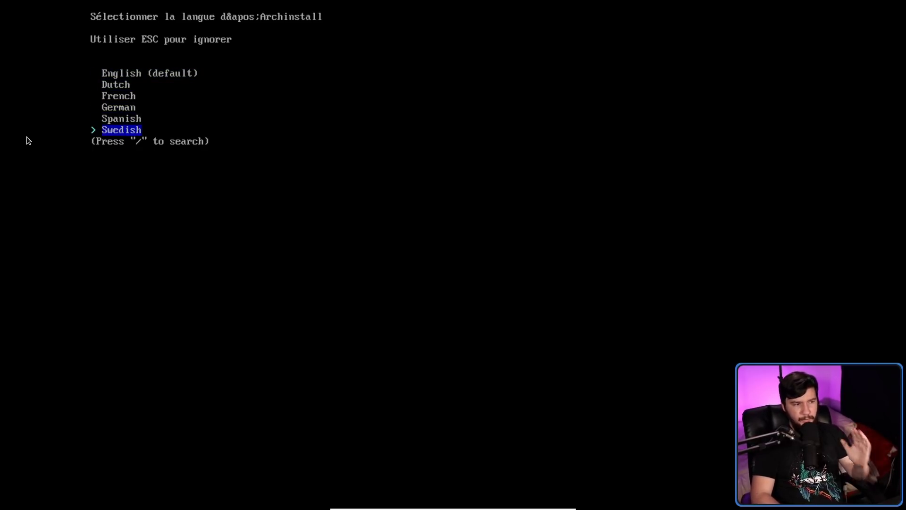
key(Up)
key(Up)
key(Up)
key(Up)
key(Up)
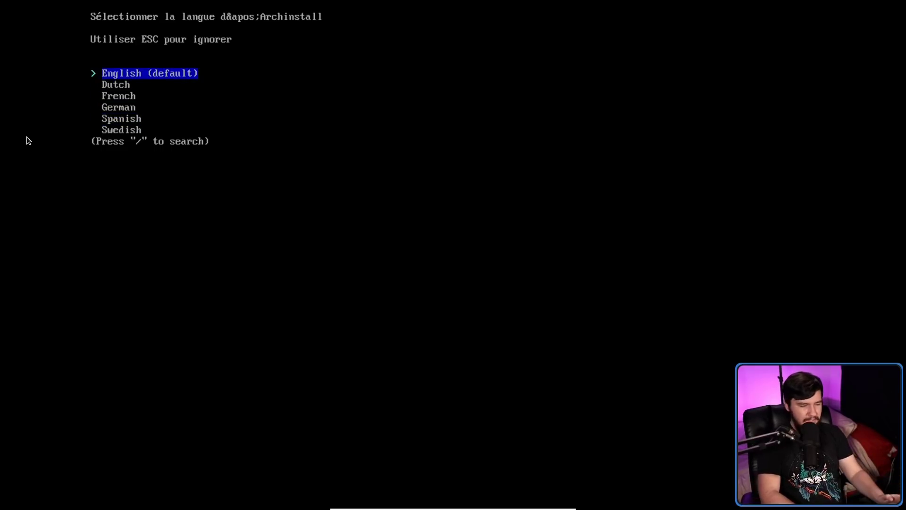
key(Return)
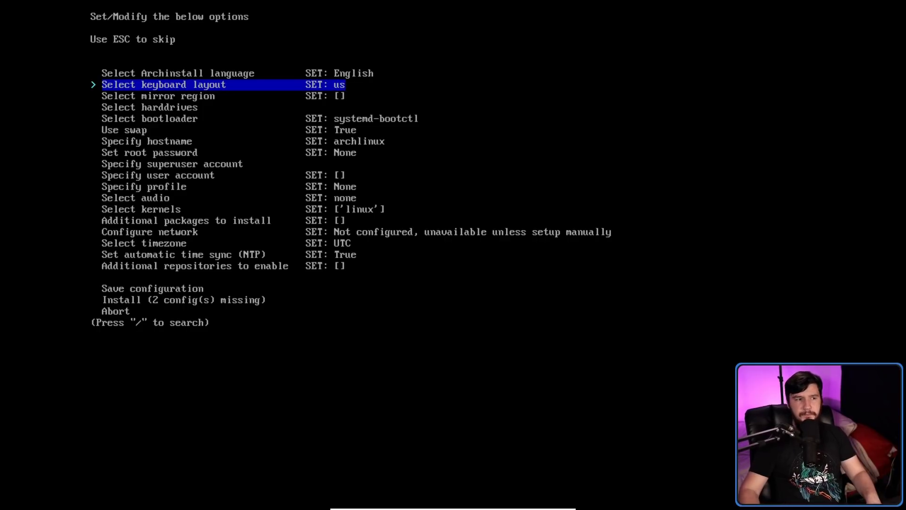
key(Return)
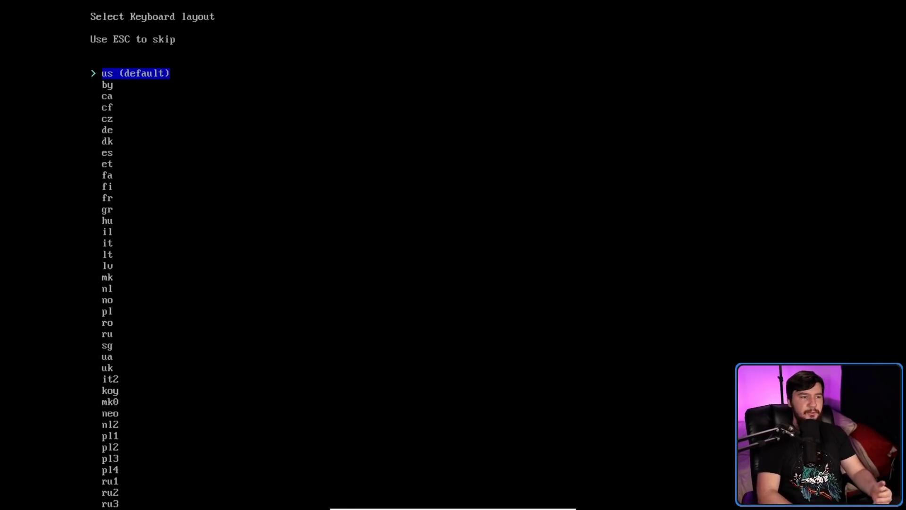
key(Return)
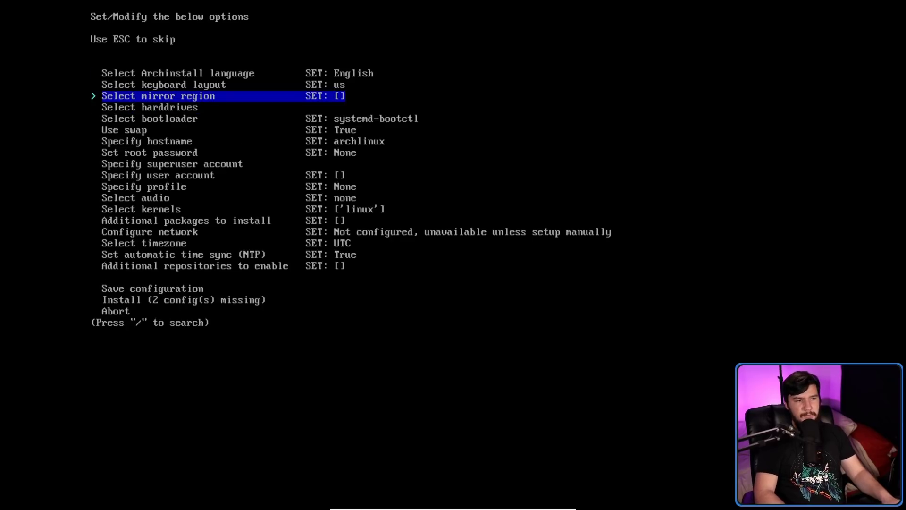
key(Up)
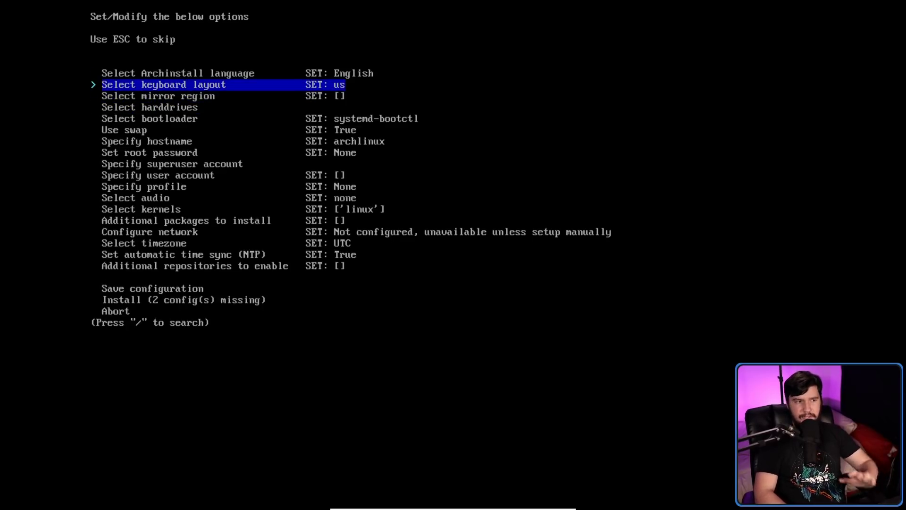
key(Return)
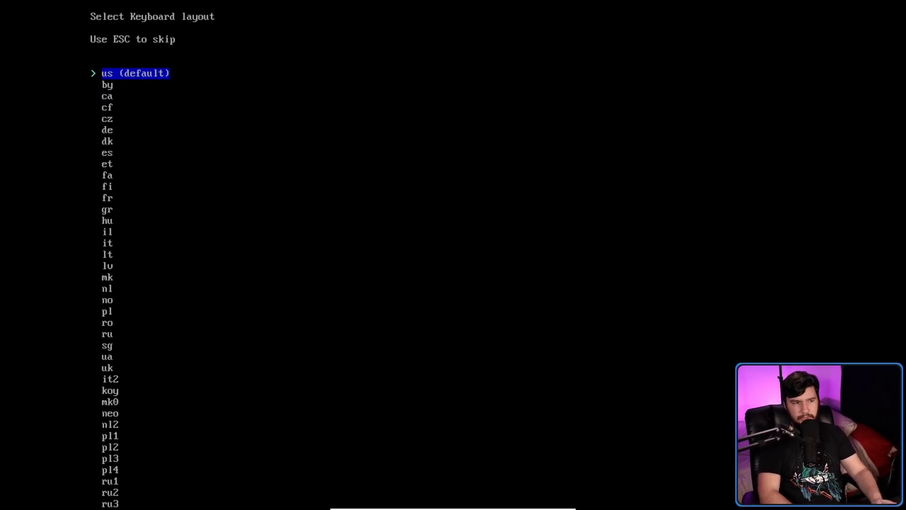
key(Down)
key(Down)
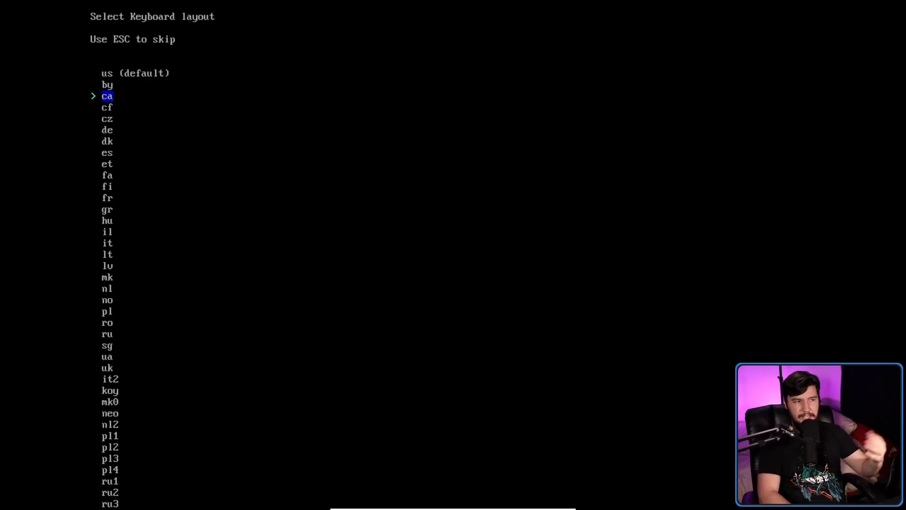
key(Up)
key(Down)
key(Up)
key(Up)
key(Return)
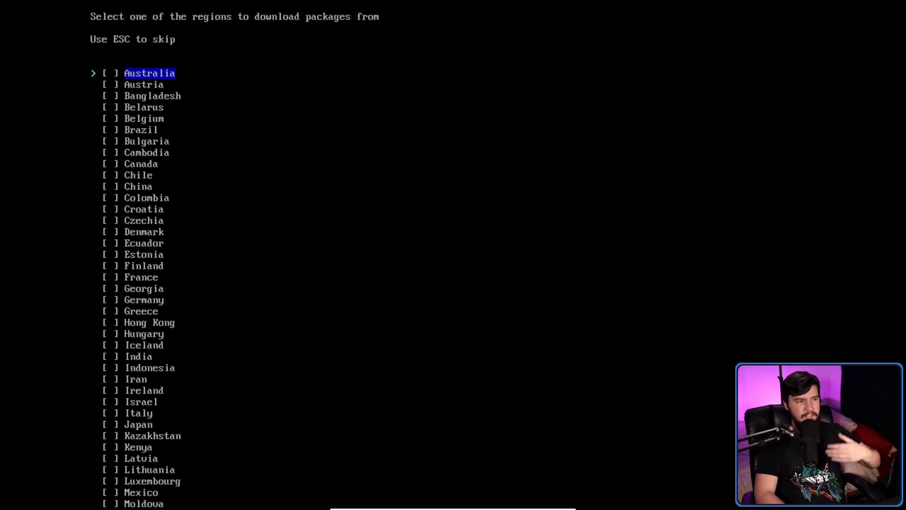
key(Down)
key(Down)
key(Down)
key(Up)
key(Up)
key(Up)
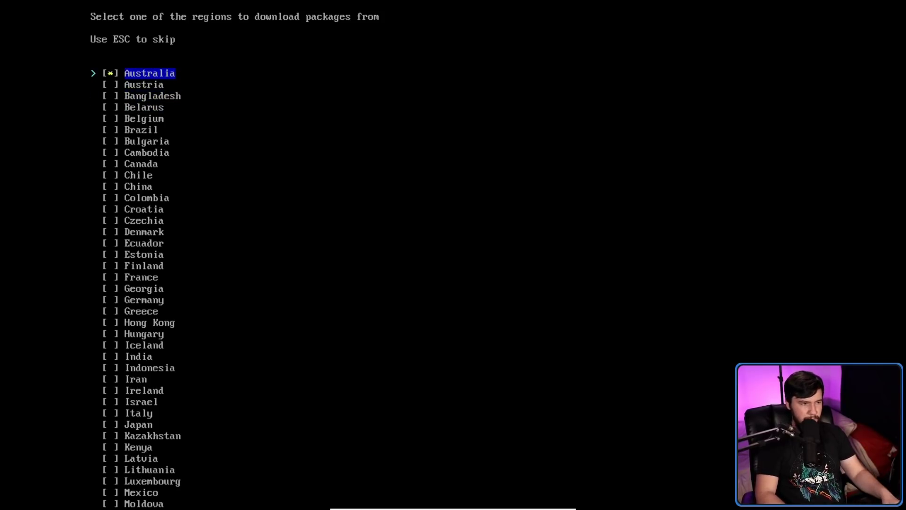
key(Down)
key(Down)
key(Down)
key(Down)
key(Down)
key(Down)
key(Down)
key(Down)
key(Down)
key(Down)
key(Down)
key(Up)
key(Down)
key(Down)
key(Down)
key(Down)
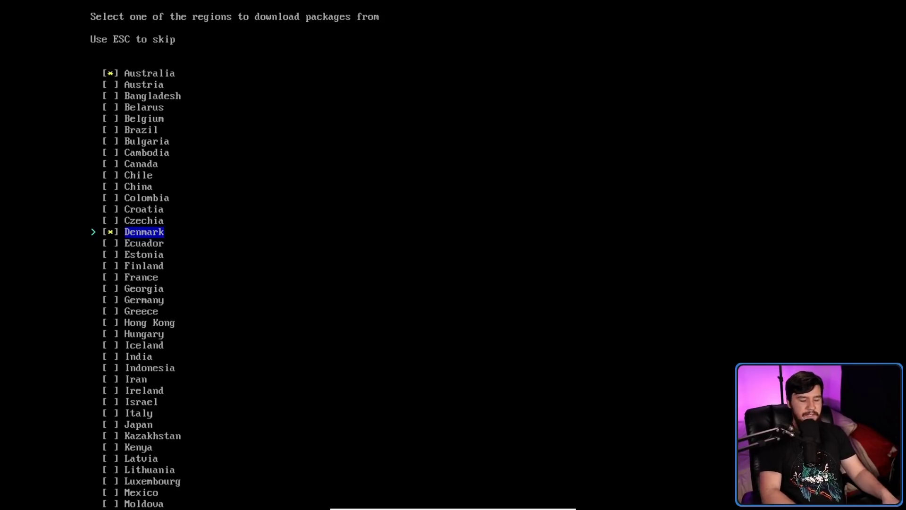
key(Return)
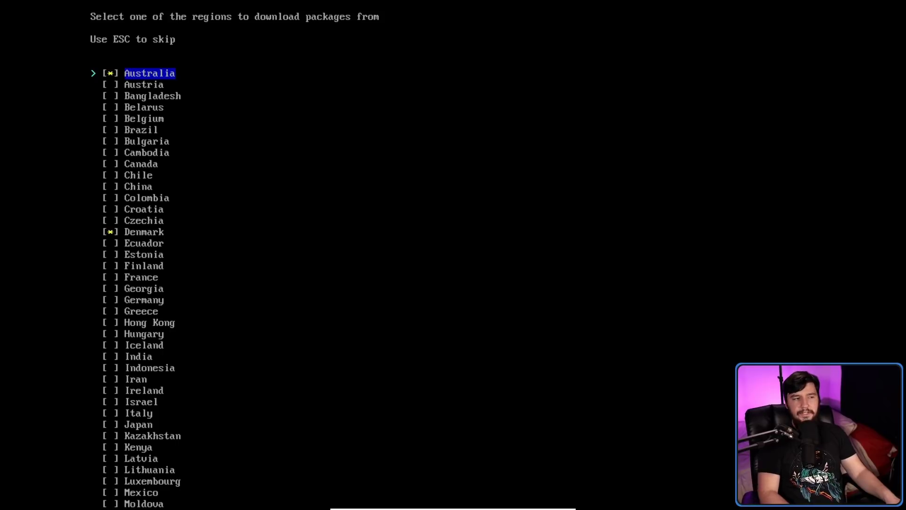
Choose Australia as the only package mirror region.
key(Return)
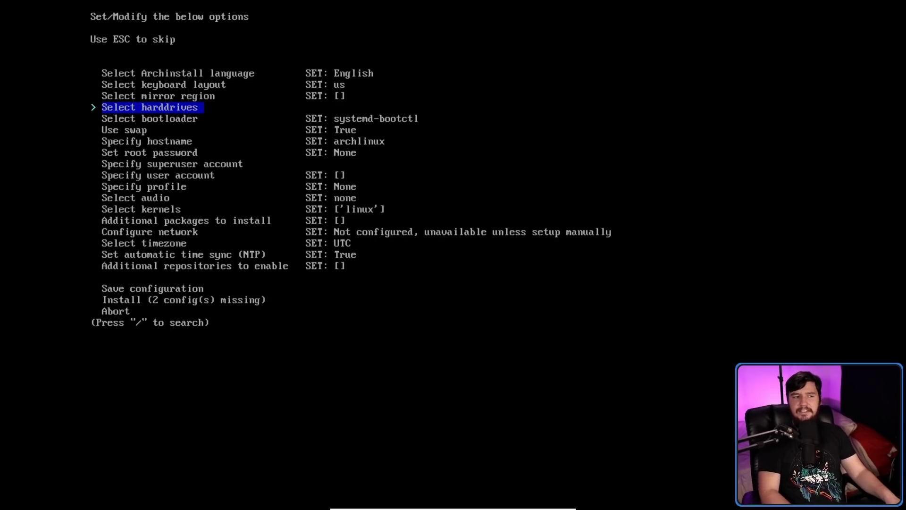
key(Up)
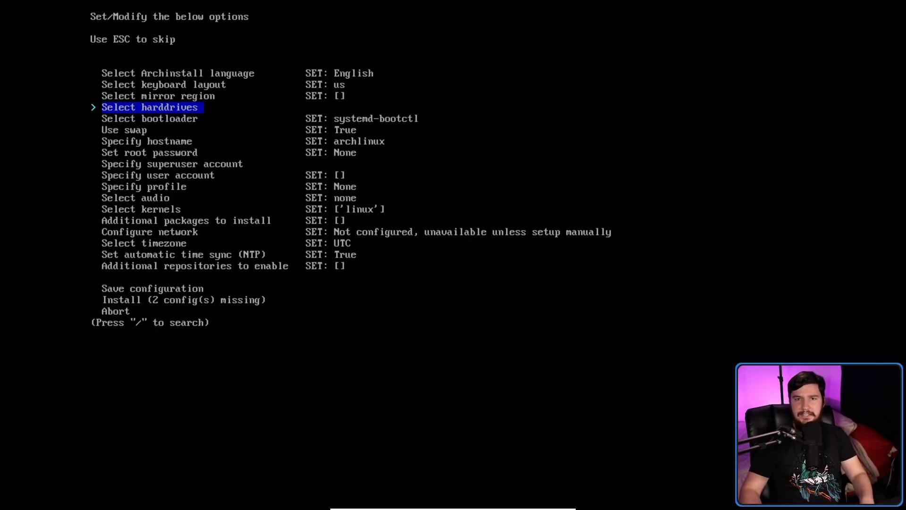
key(Up)
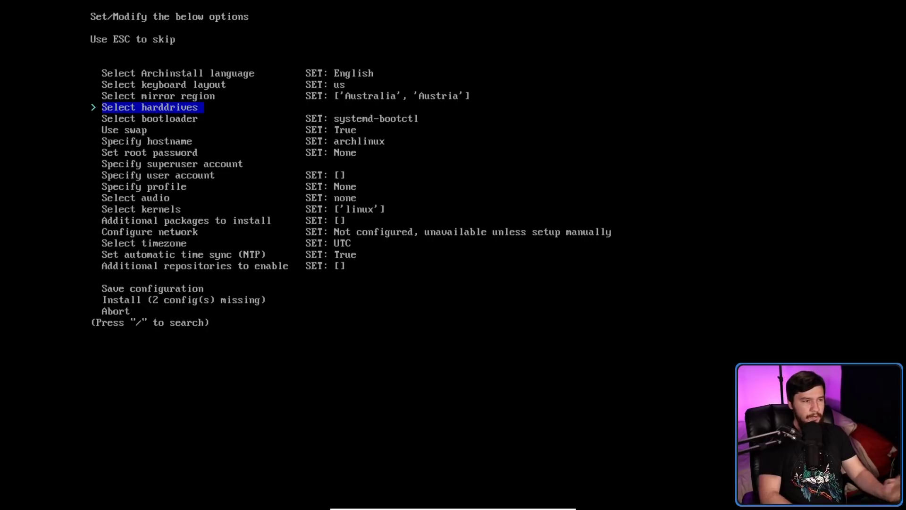
key(Up)
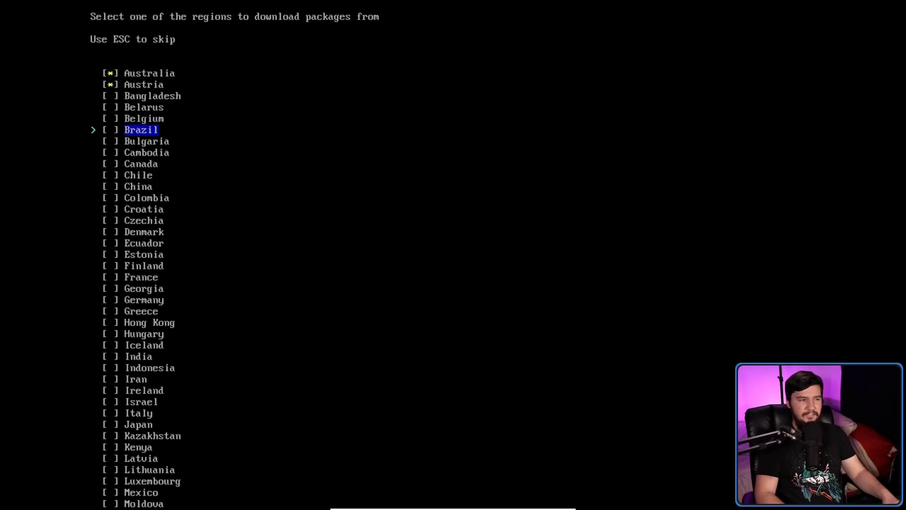
key(Down)
key(Down)
key(Return)
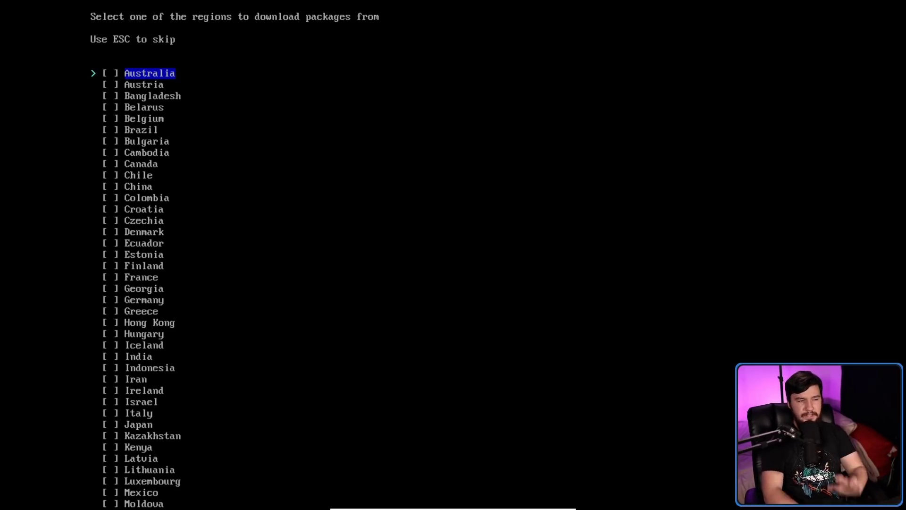
key(Return)
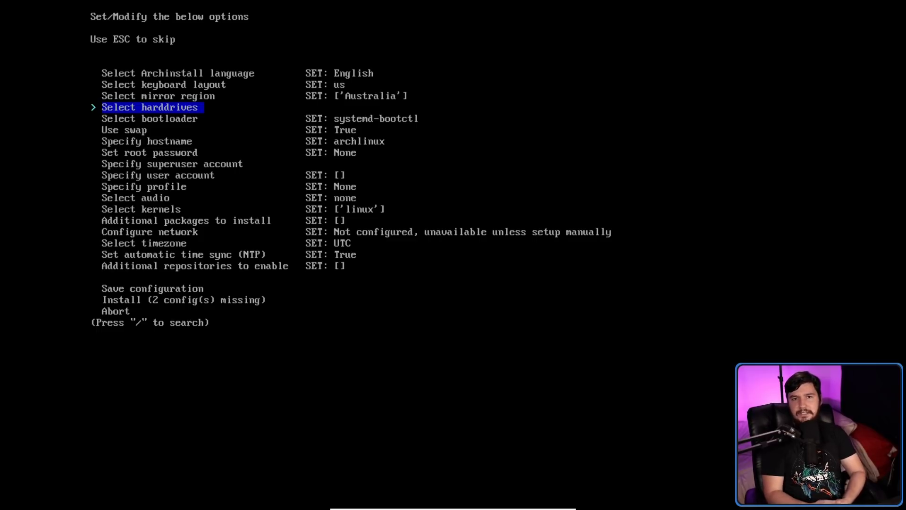
Select the 30.0GB /dev/sda as the installation drive.
key(Return)
key(Escape)
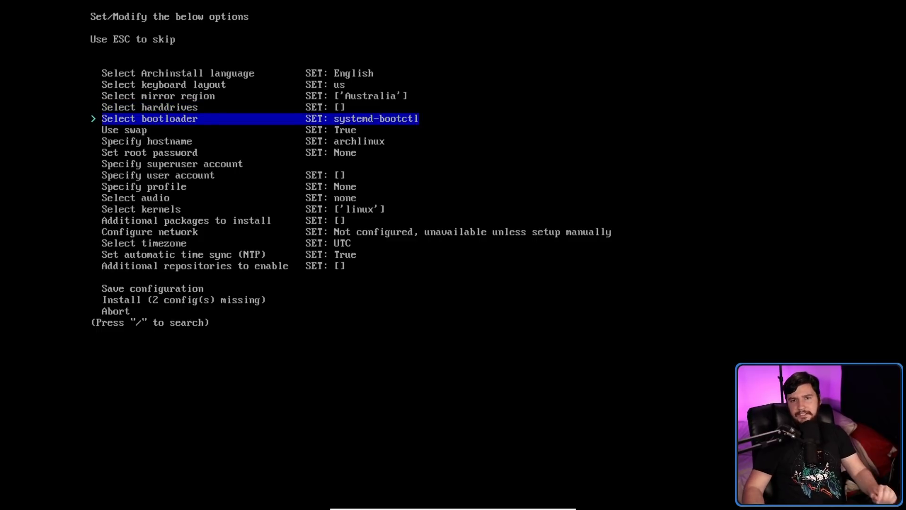
key(Up)
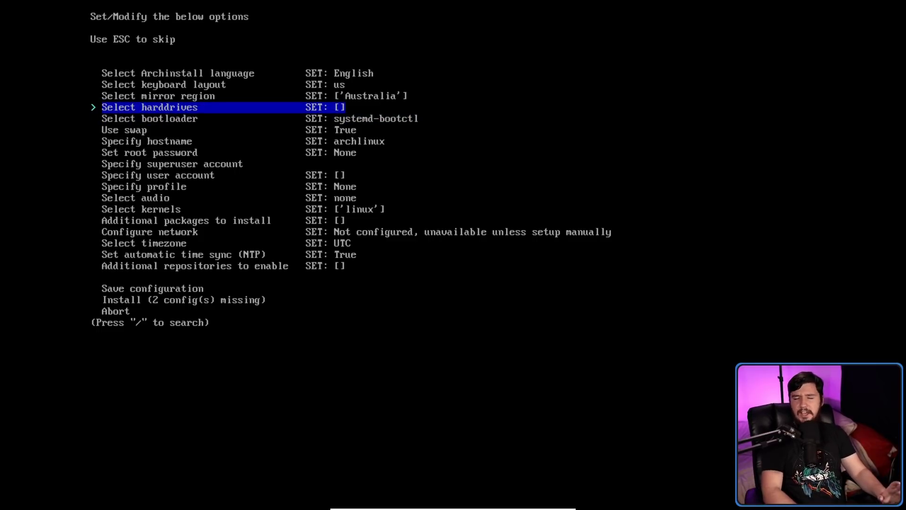
key(Return)
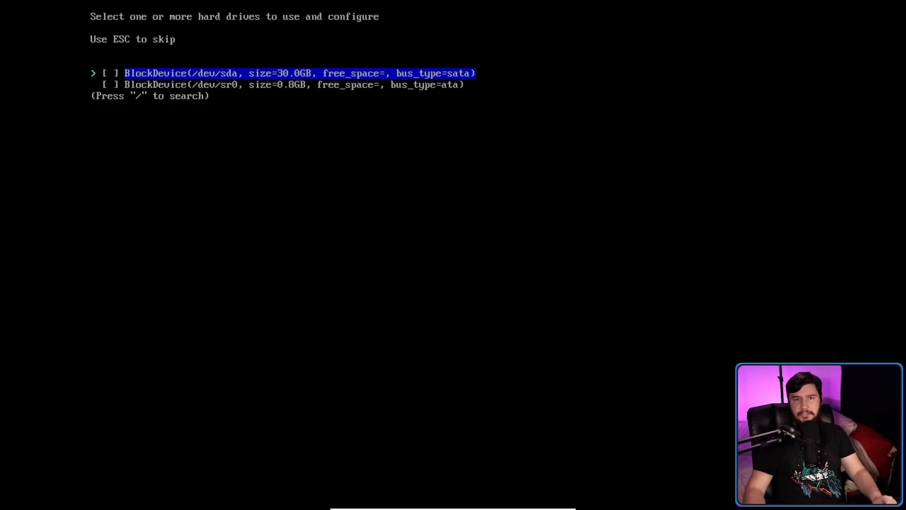
key(Return)
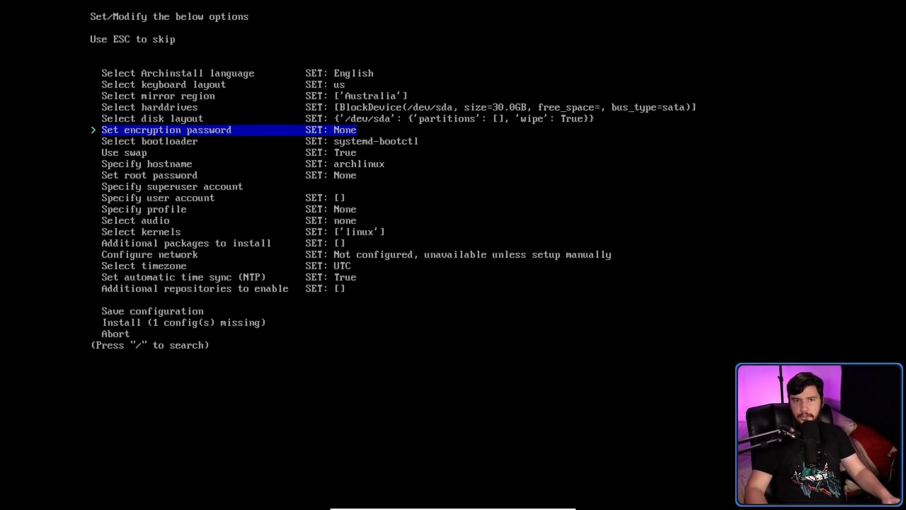
Wipe /dev/sda with a best-effort default partition layout using ext4.
key(Up)
key(Return)
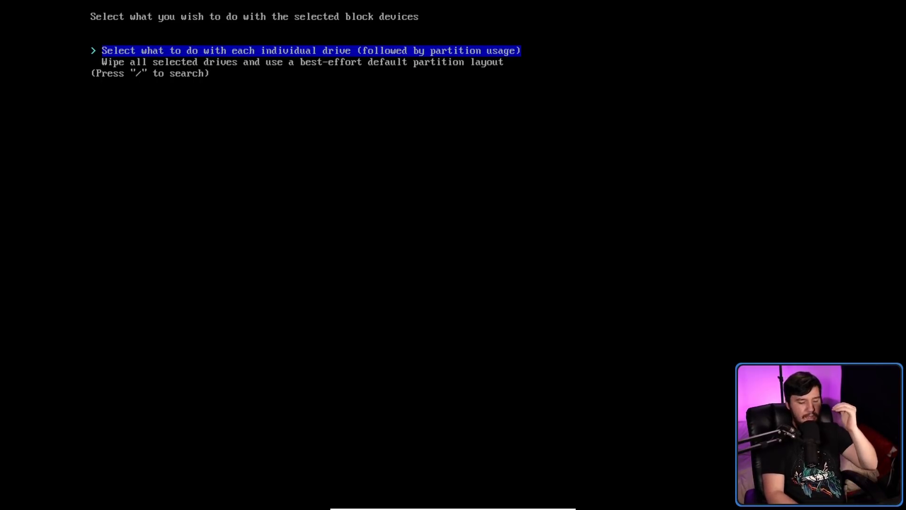
key(Down)
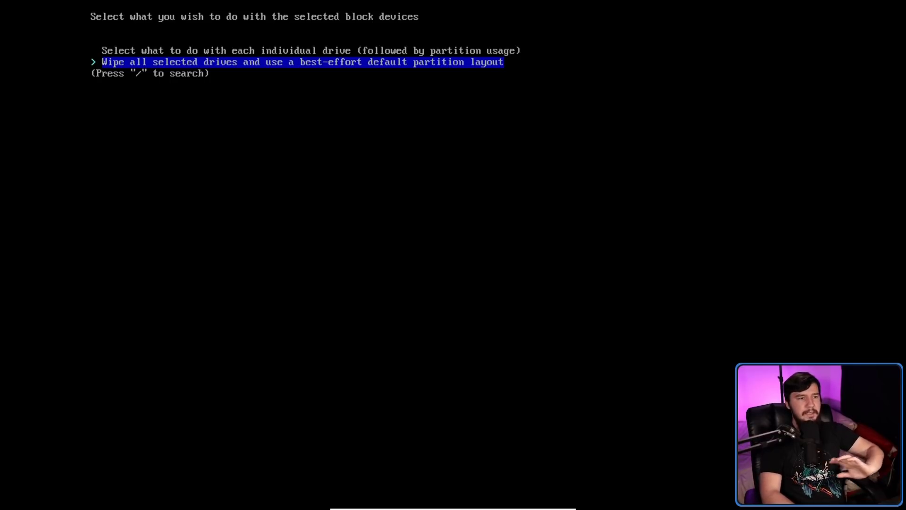
key(Return)
key(Down)
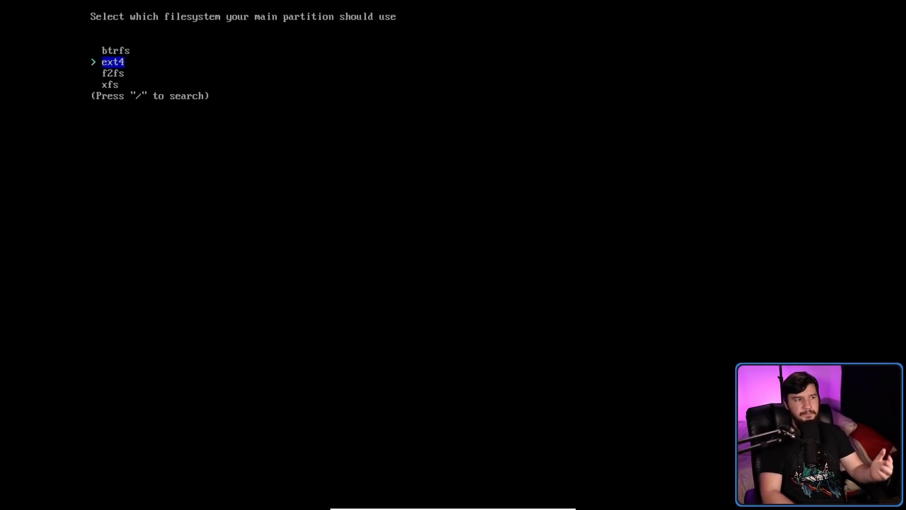
key(Return)
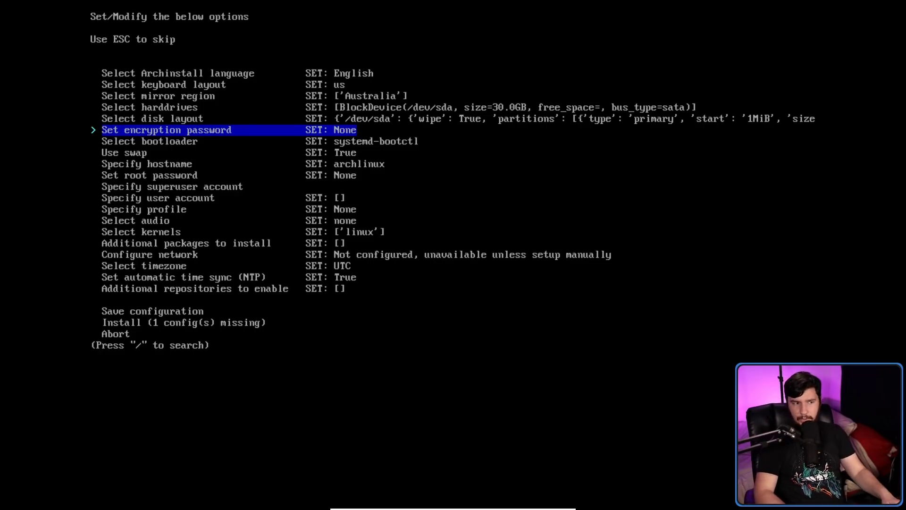
Apply the suggested /dev/sda layout: 512MiB fat32 /boot plus an ext4 root using 100%.
key(Up)
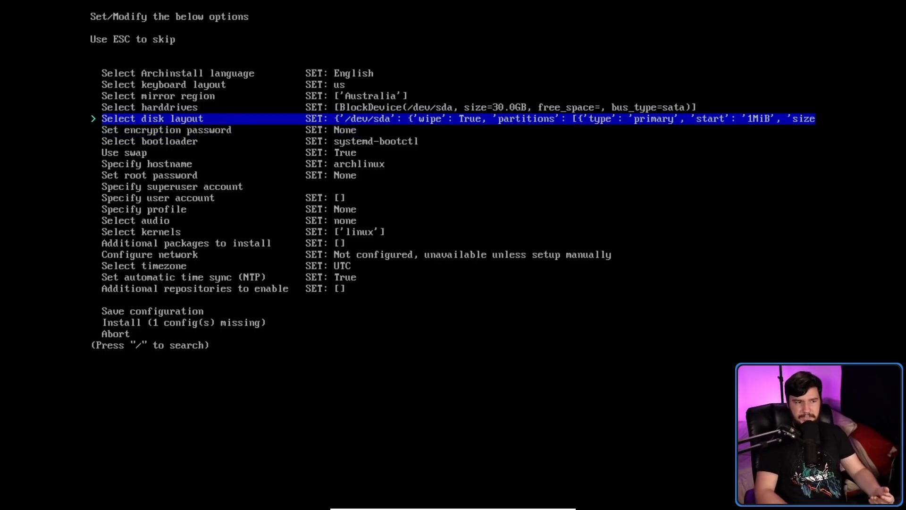
key(Return)
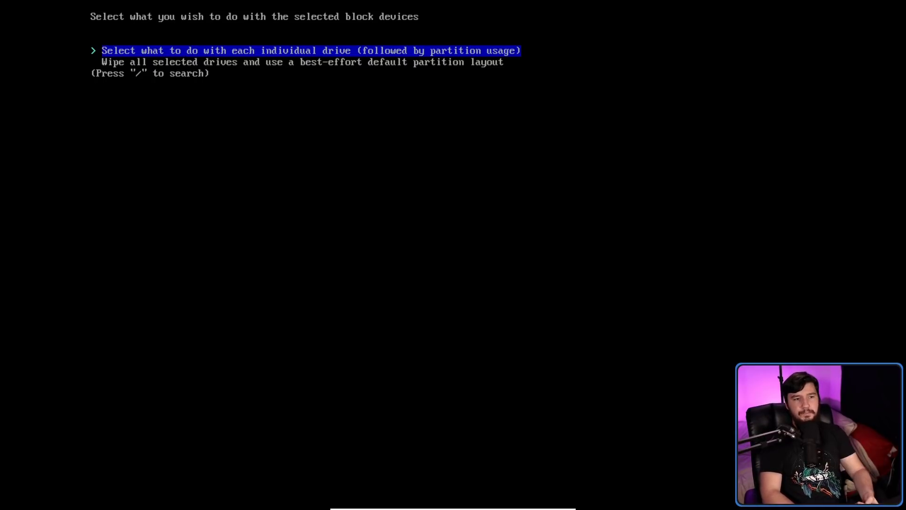
key(Return)
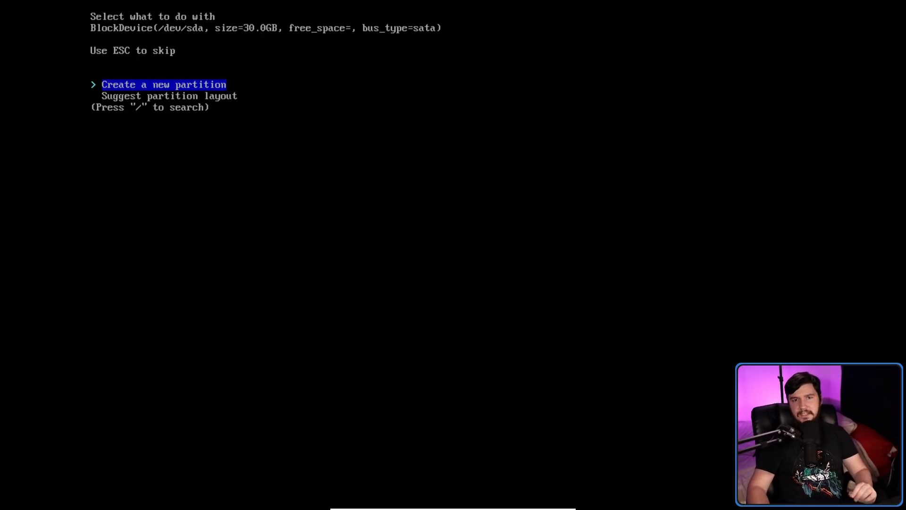
key(Down)
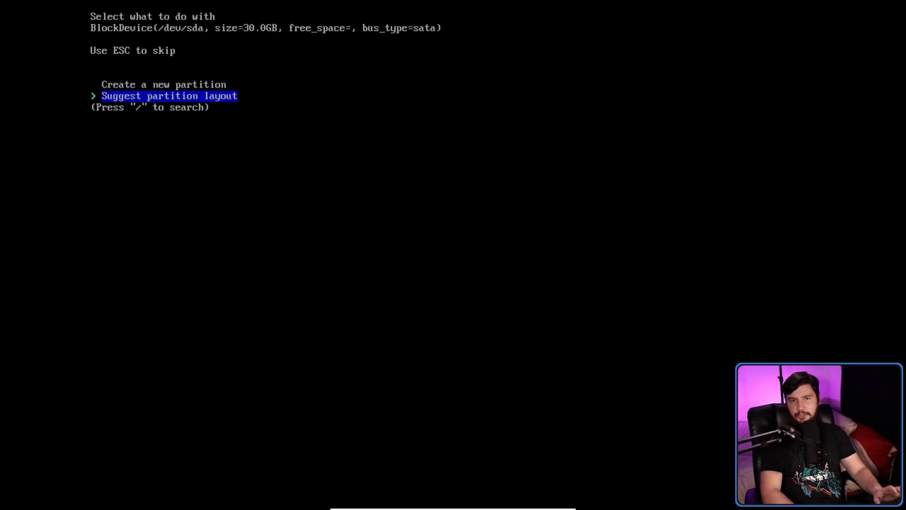
key(Return)
key(Down)
key(Return)
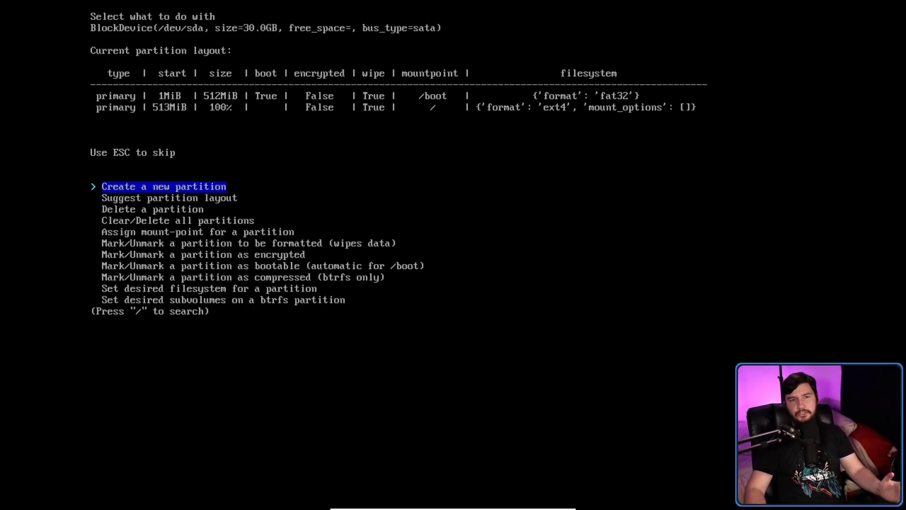
Create an ext4 partition on /dev/sda from the default 512MB start to 30.0GB.
key(Return)
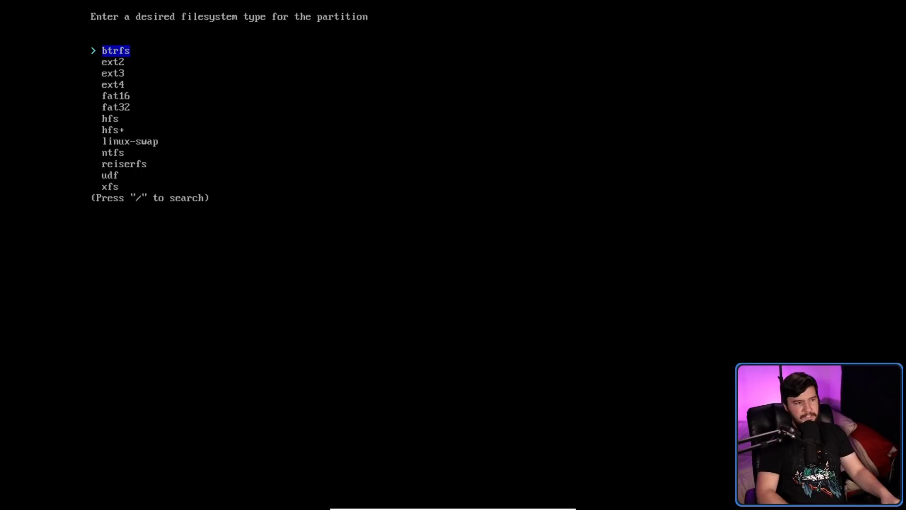
key(Down)
key(Down)
key(Down)
key(Return)
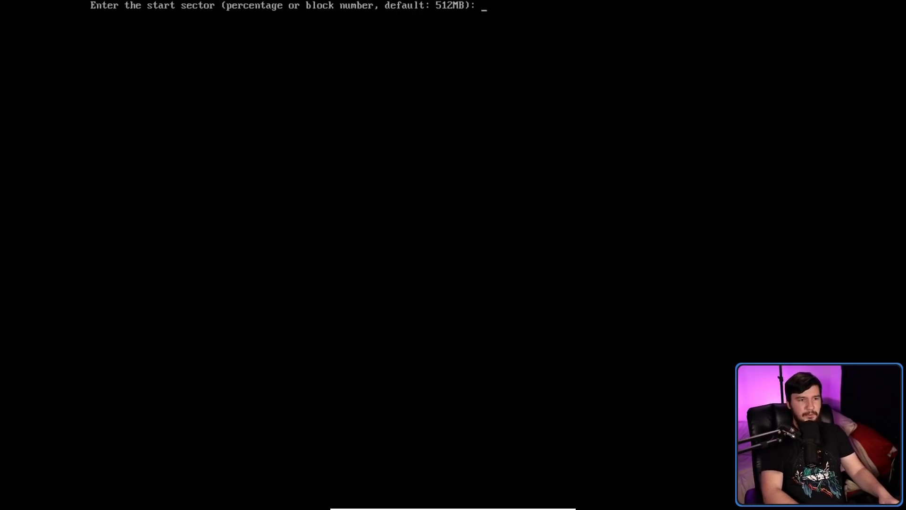
key(Return)
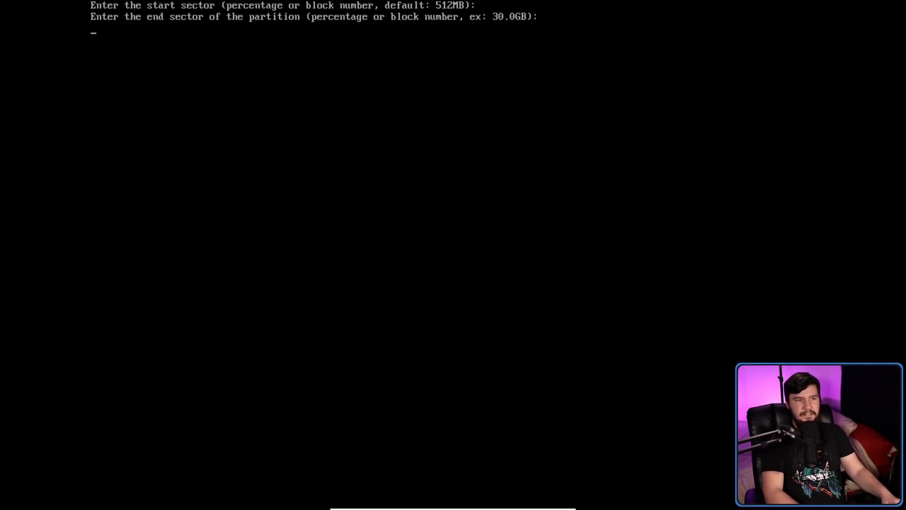
key(Return)
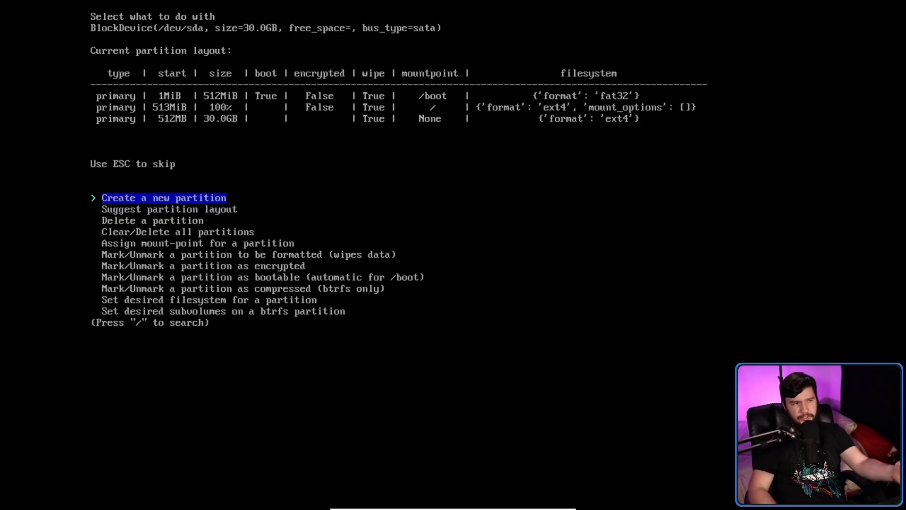
key(Up)
key(Up)
key(Up)
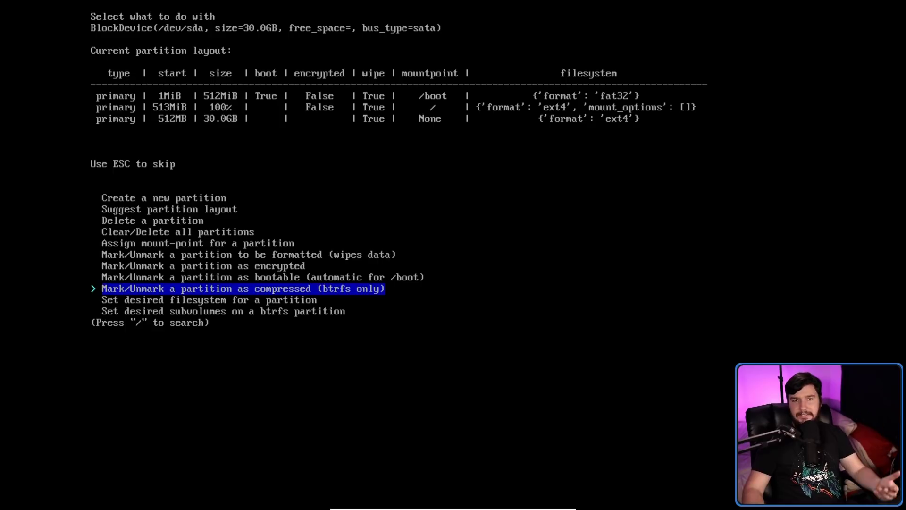
Clear all partitions on /dev/sda.
key(Down)
key(Up)
key(Down)
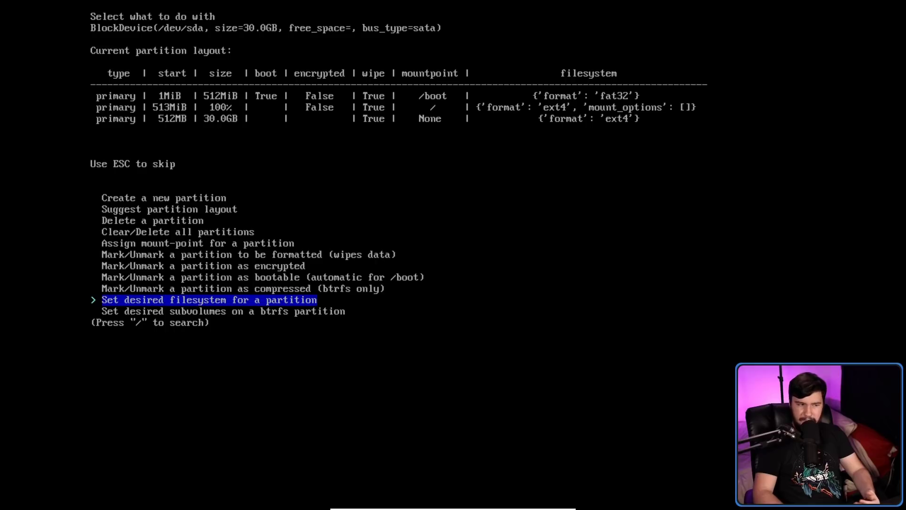
key(Down)
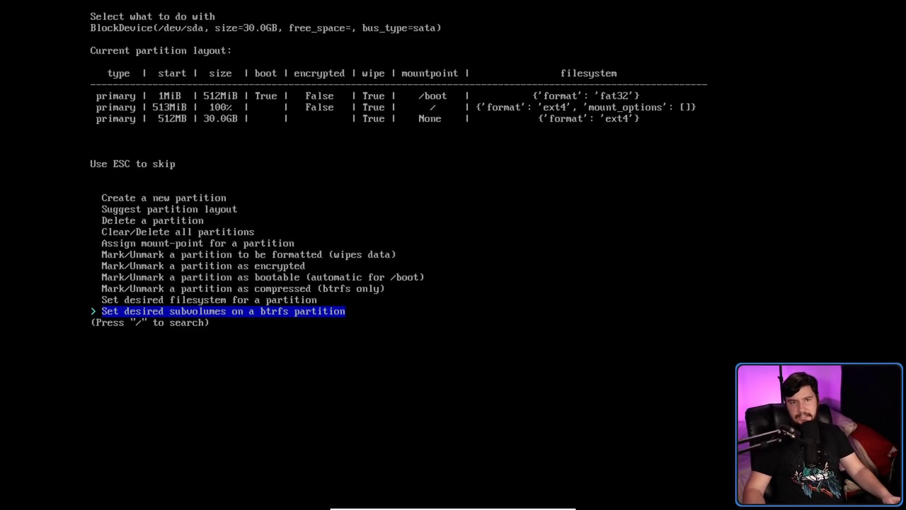
key(Up)
key(Up)
key(Up)
key(Up)
key(Up)
key(Up)
key(Up)
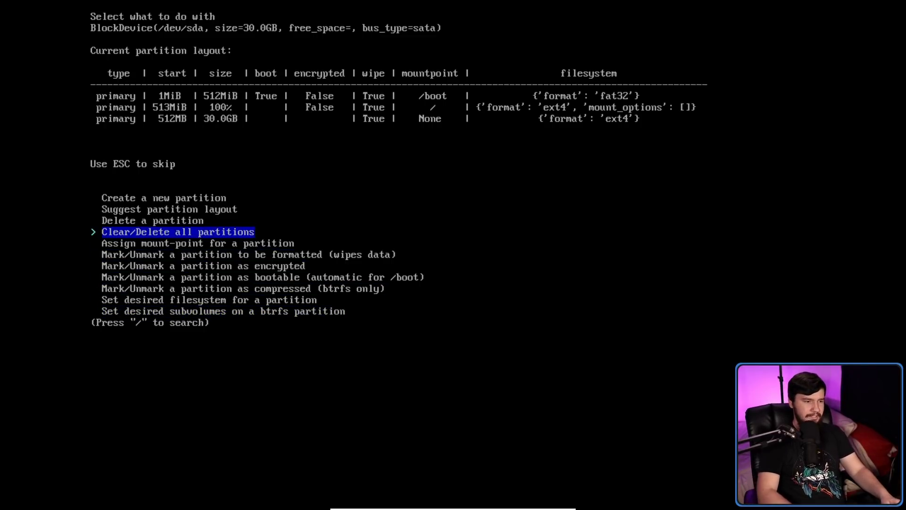
key(Return)
Reapply the suggested ext4 layout with /boot and root, then return to main options.
key(Down)
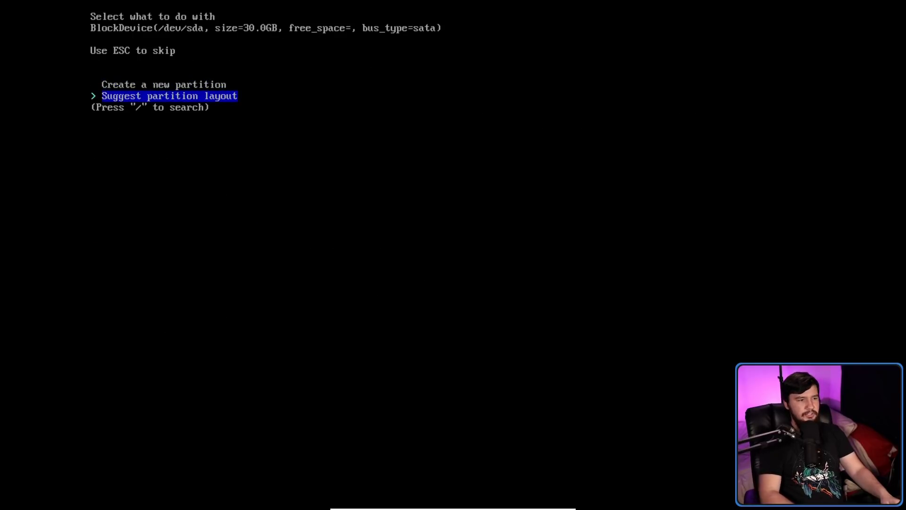
key(Return)
key(Down)
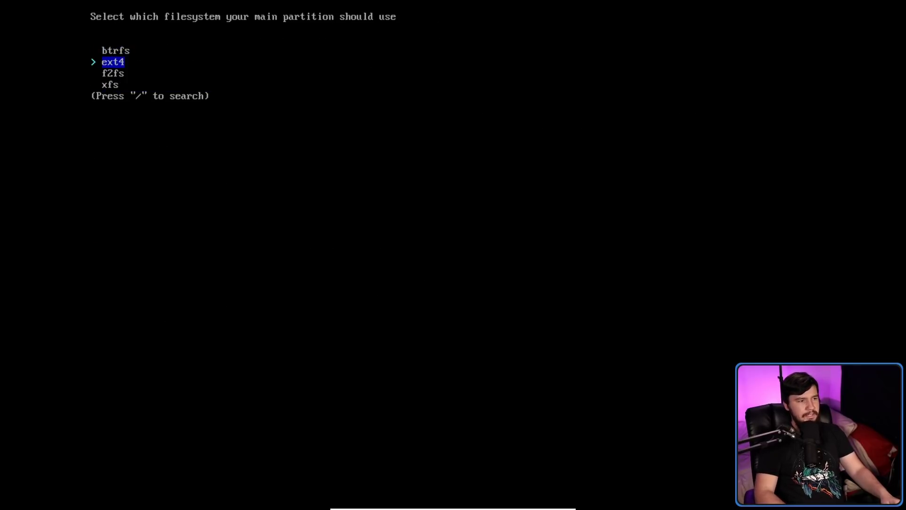
key(Return)
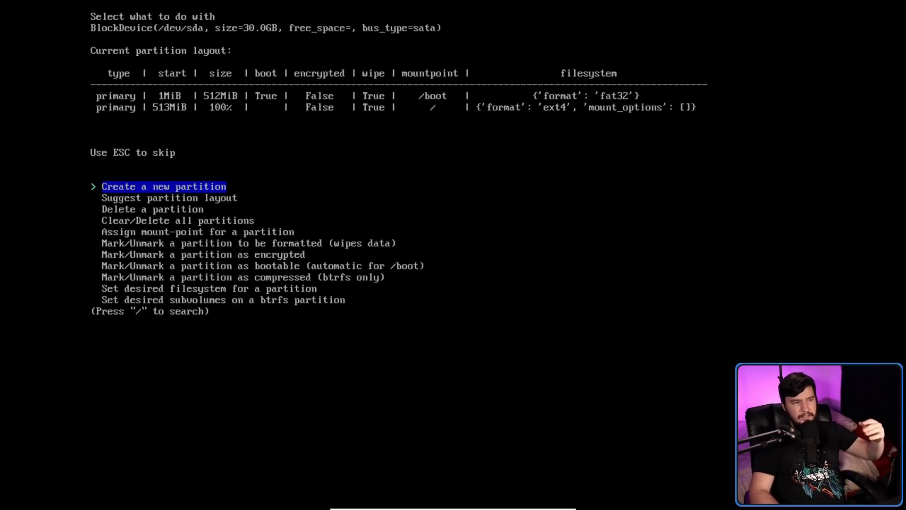
key(Down)
key(Up)
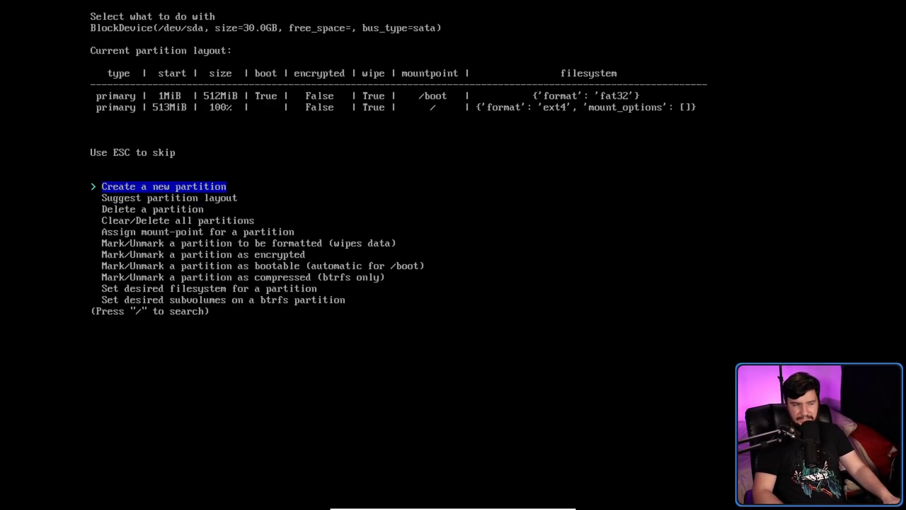
key(Return)
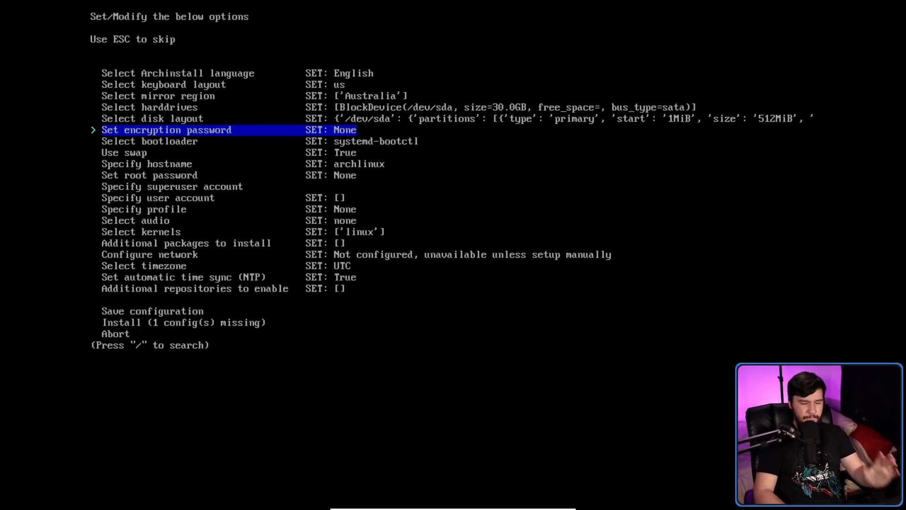
Keep systemd-boot as the bootloader instead of GRUB.
key(Down)
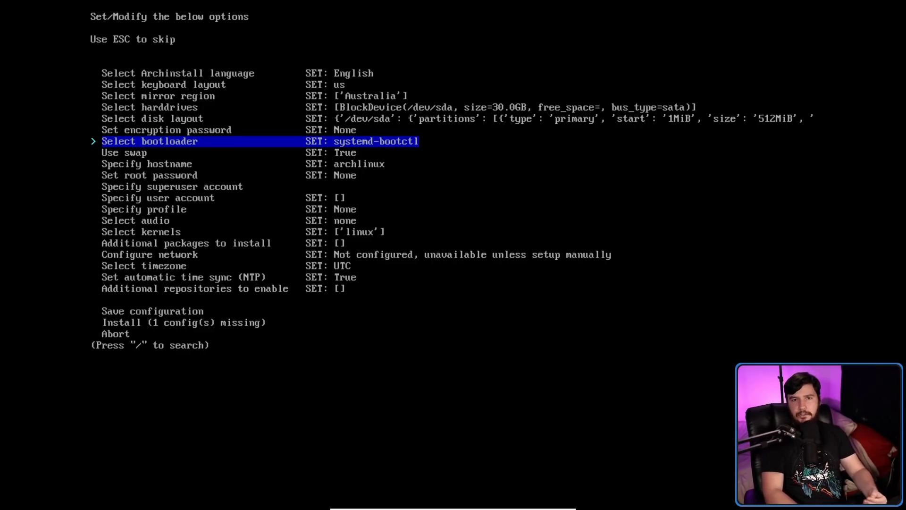
key(Return)
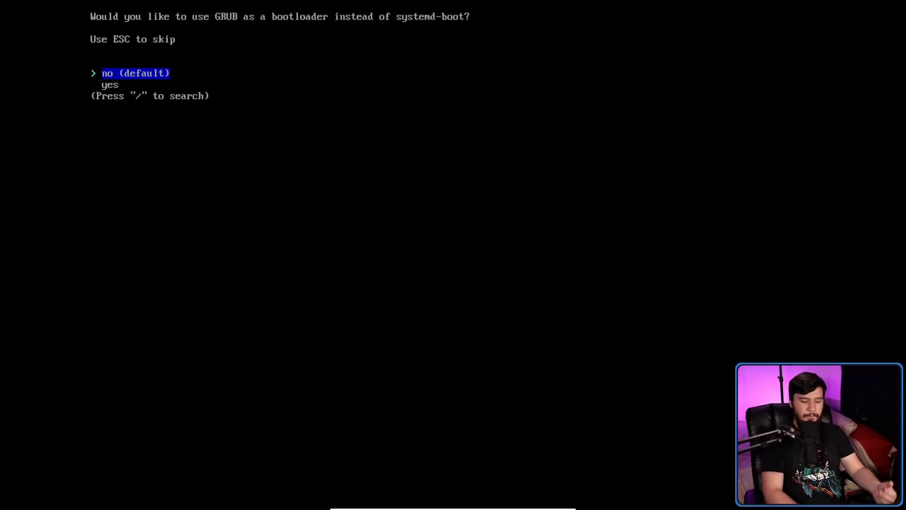
key(Return)
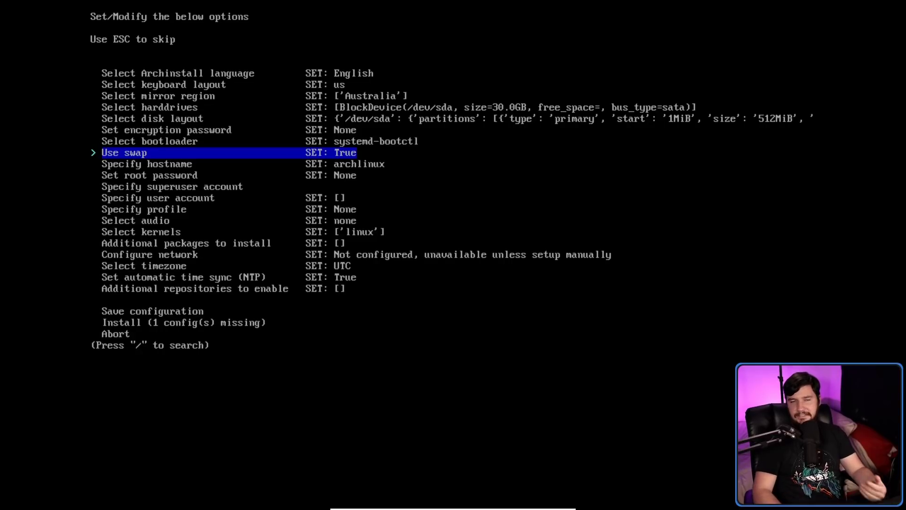
Bring up the hostname prompt and enter arch.
key(Down)
key(Up)
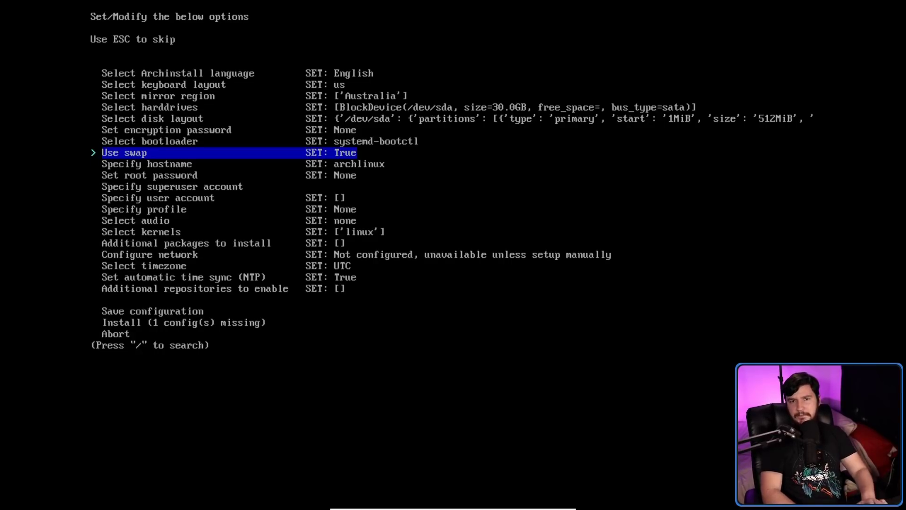
key(Return)
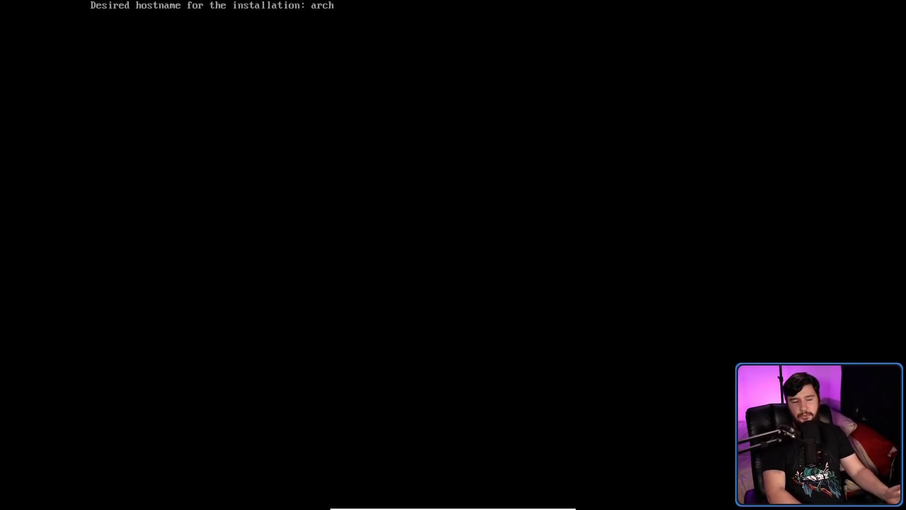
Save arch as the hostname and go to the Set root password entry.
key(Return)
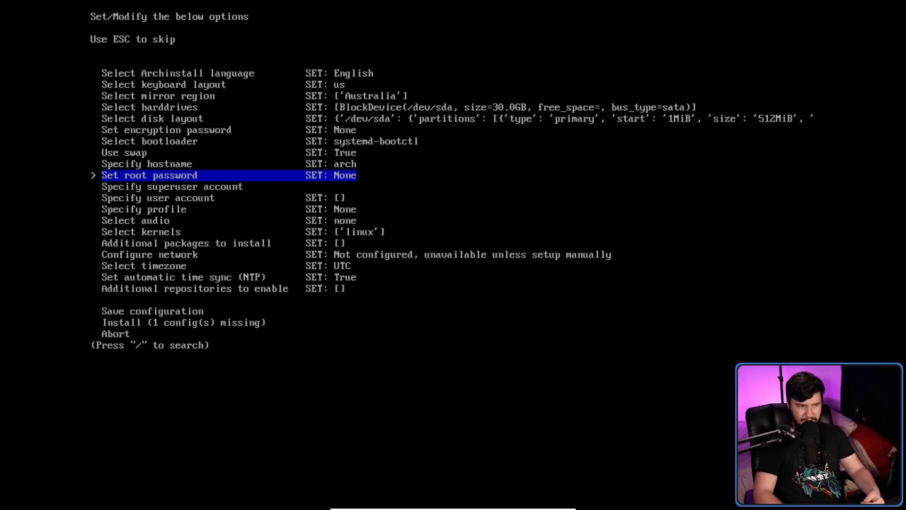
key(Down)
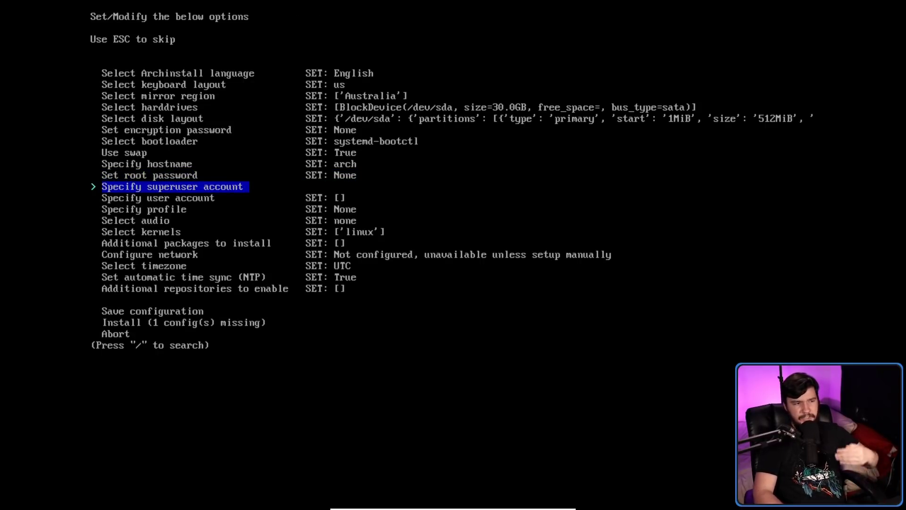
key(Up)
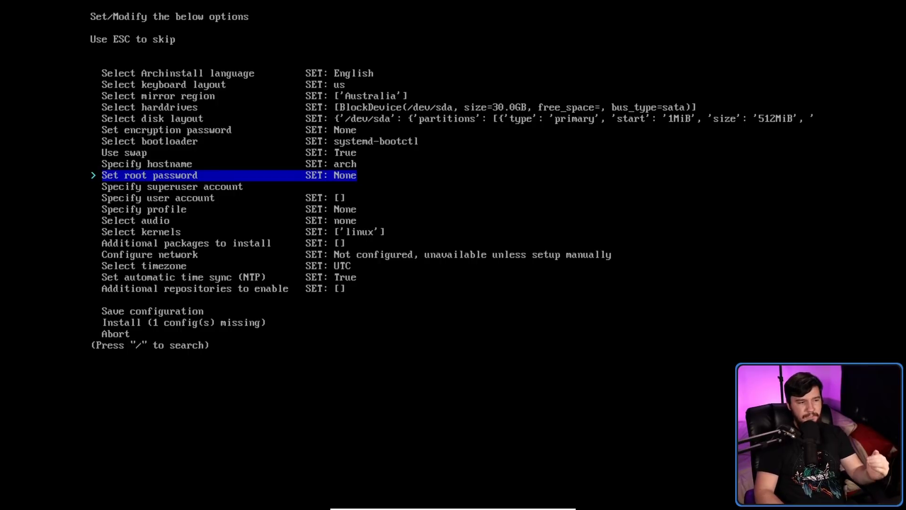
key(Down)
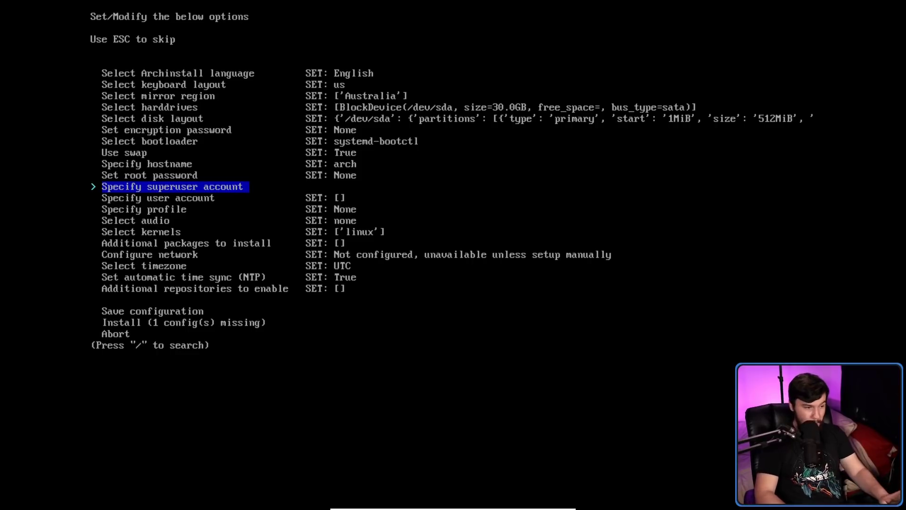
key(Up)
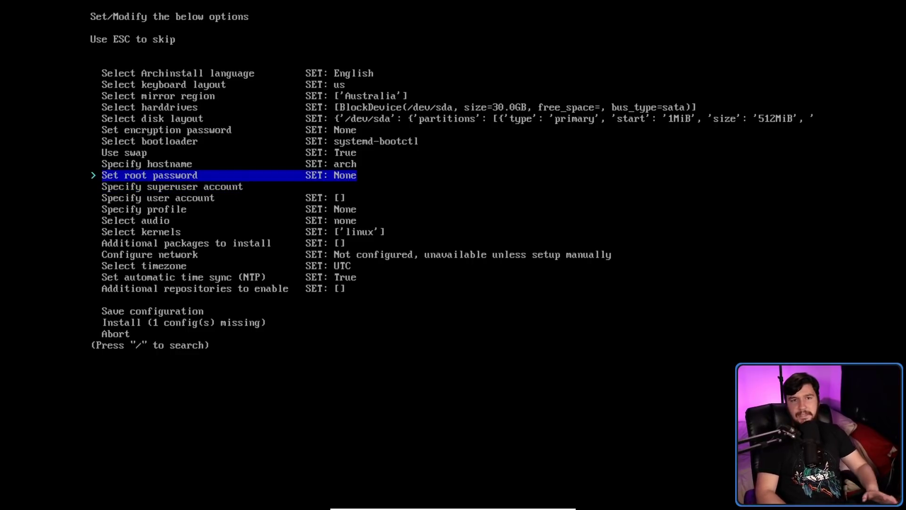
key(Down)
key(Down)
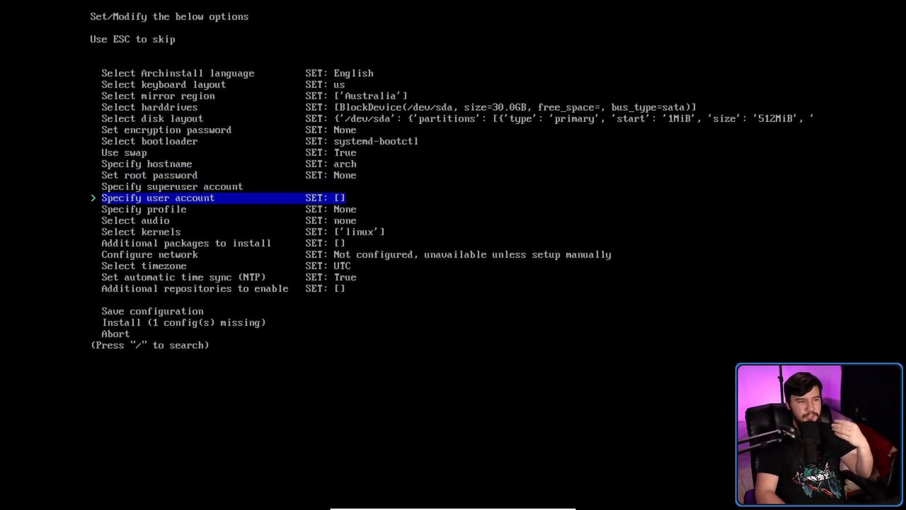
key(Up)
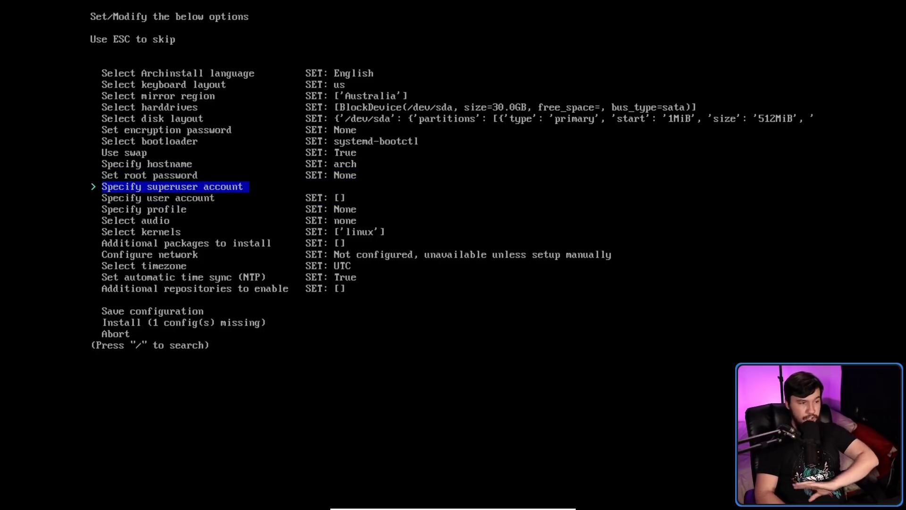
key(Up)
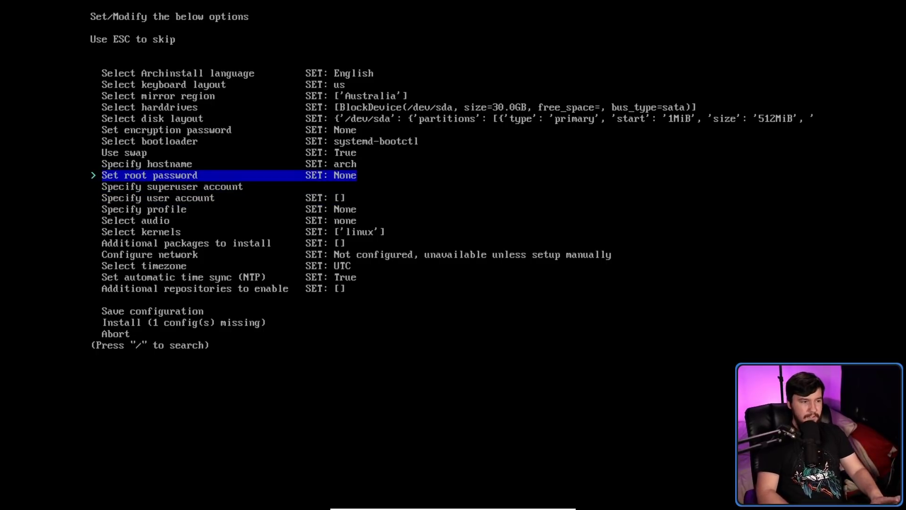
Enter and verify the root password, accepting the weak-password warning.
key(Return)
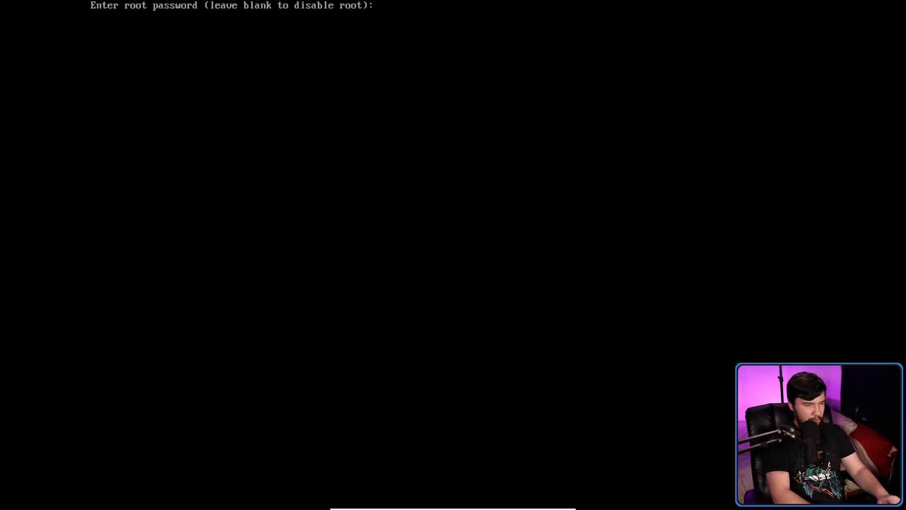
key(Return)
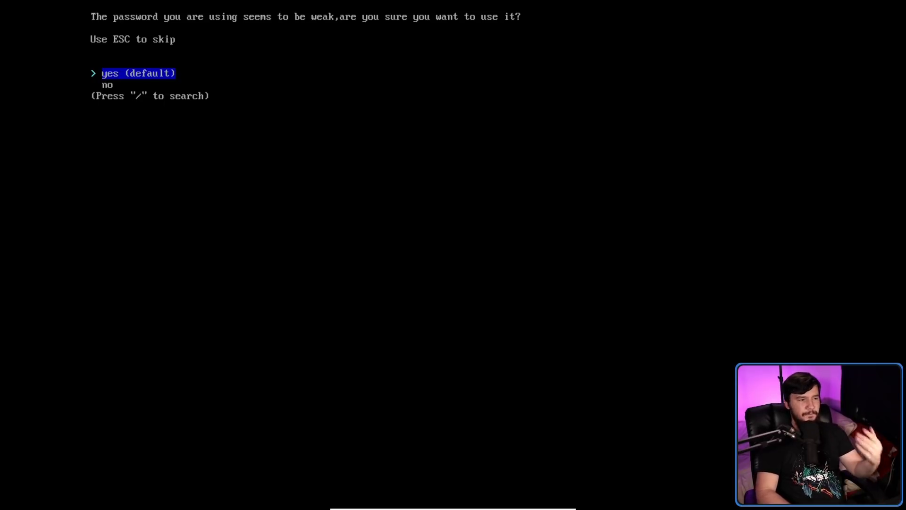
key(Return)
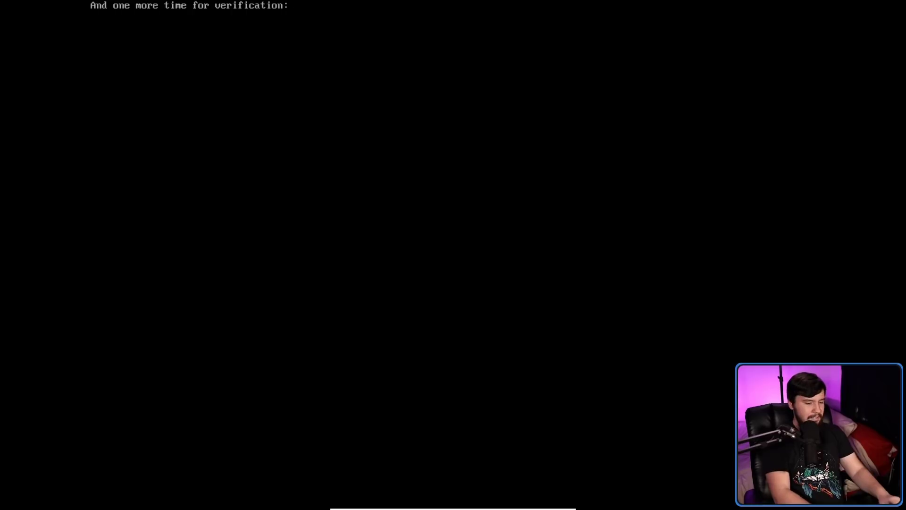
key(Return)
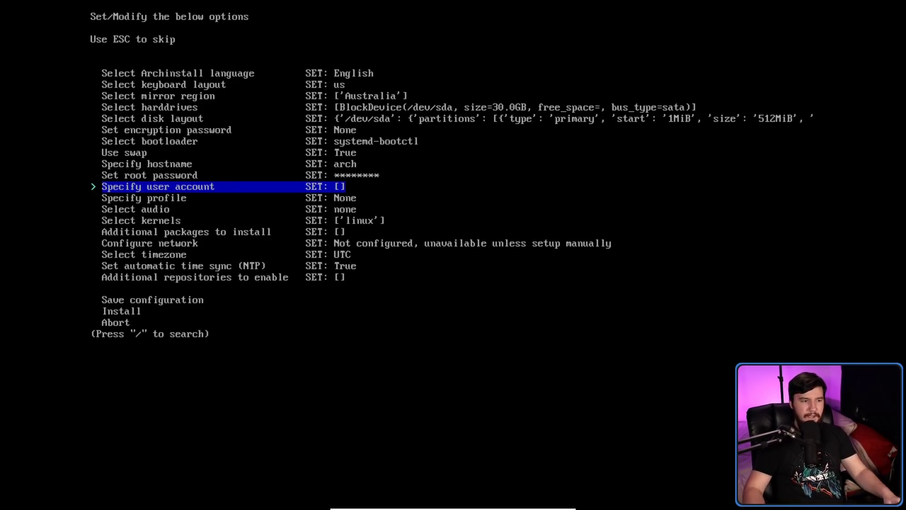
Create a new user account with a username and a verified password, accepting the weak-password warning.
key(Return)
text(brodie)
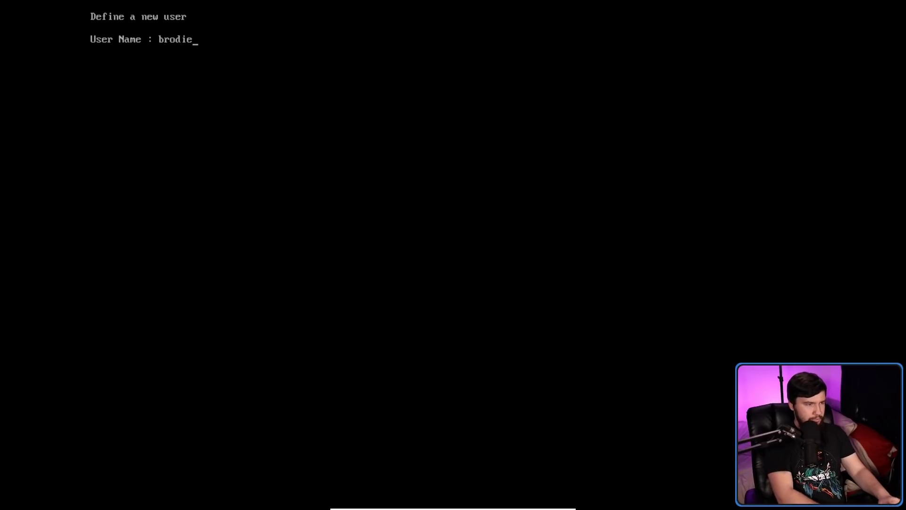
key(Return)
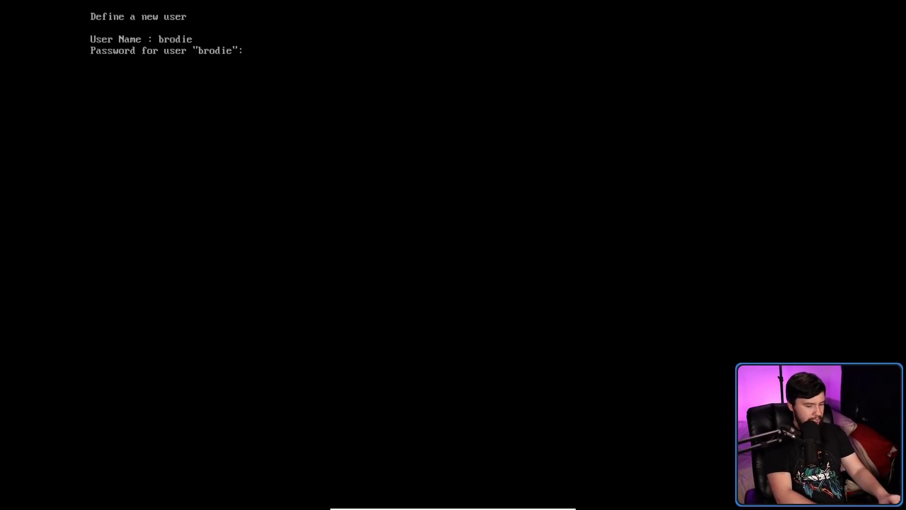
key(Return)
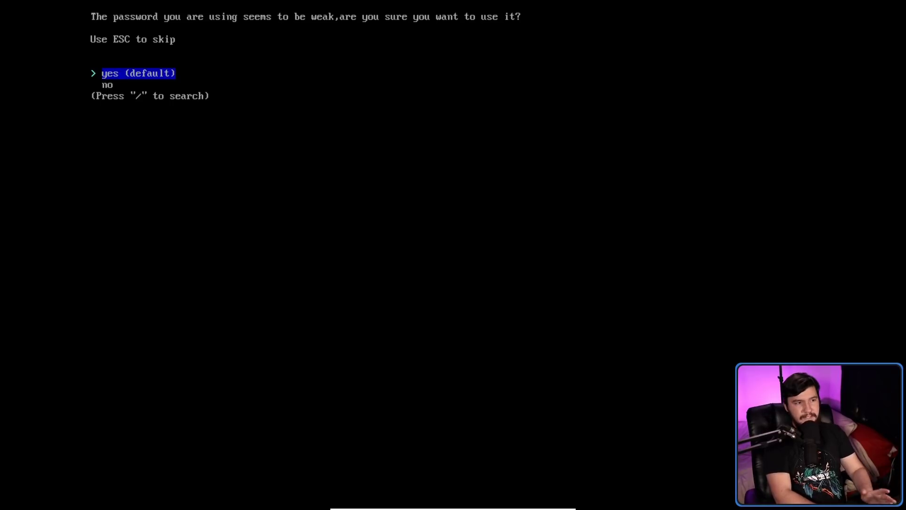
key(Return)
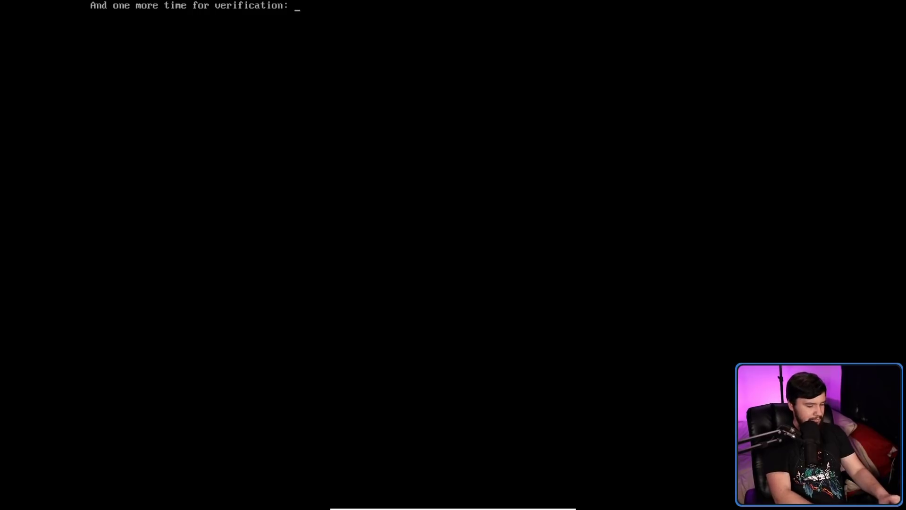
key(Return)
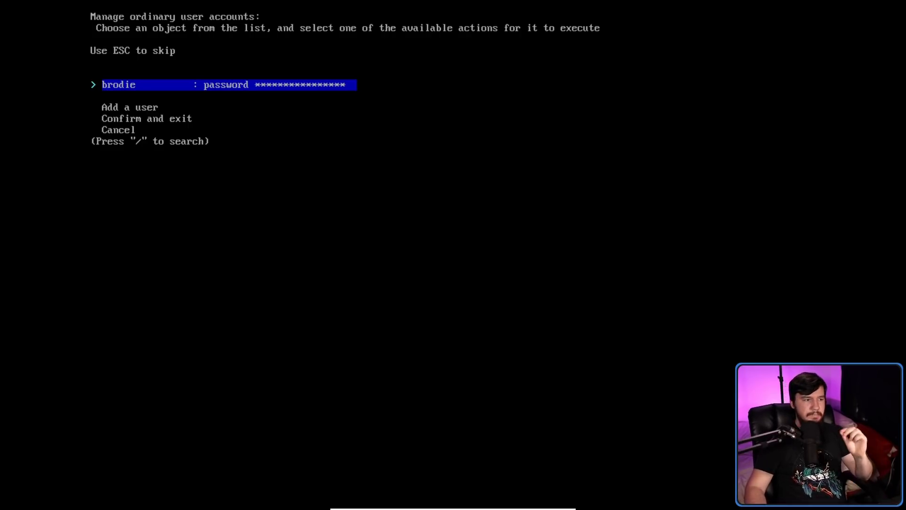
Review the new user's actions (promote, change password, delete) without changes and confirm the user list.
key(Return)
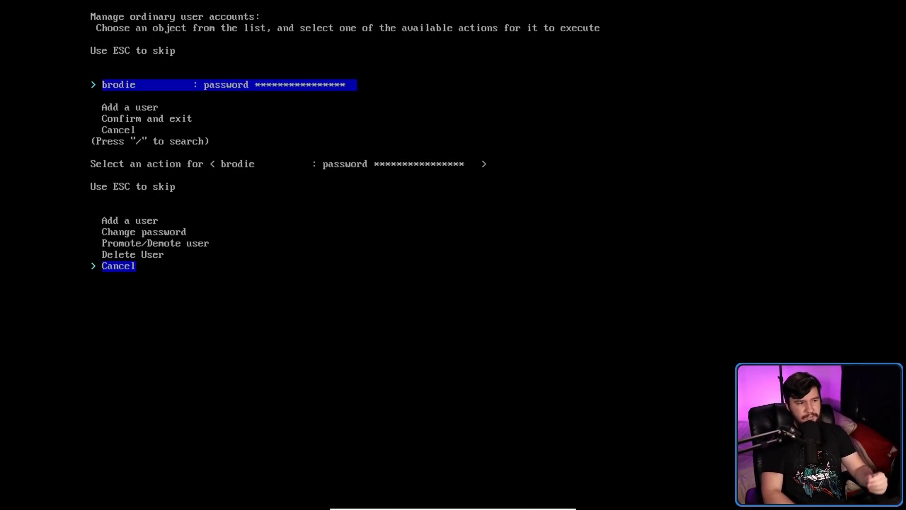
key(Up)
key(Up)
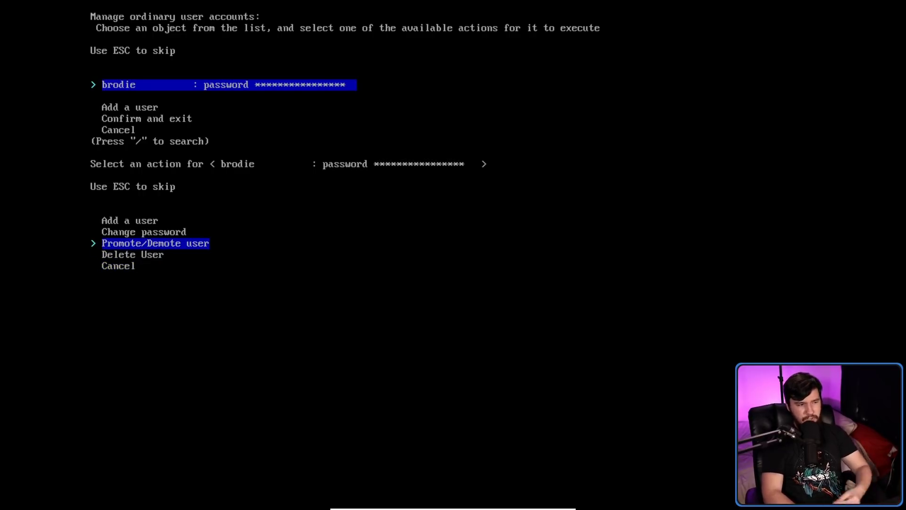
key(Up)
key(Down)
key(Down)
key(Down)
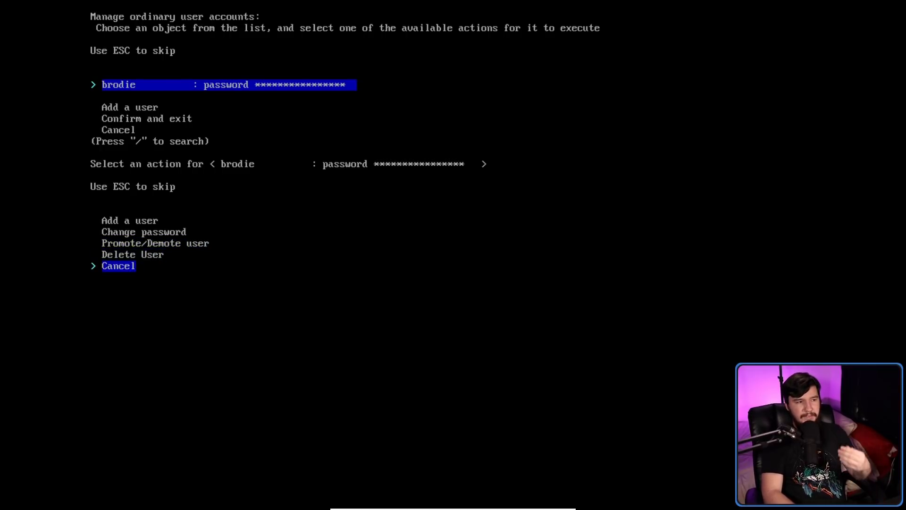
key(Return)
key(Down)
key(Down)
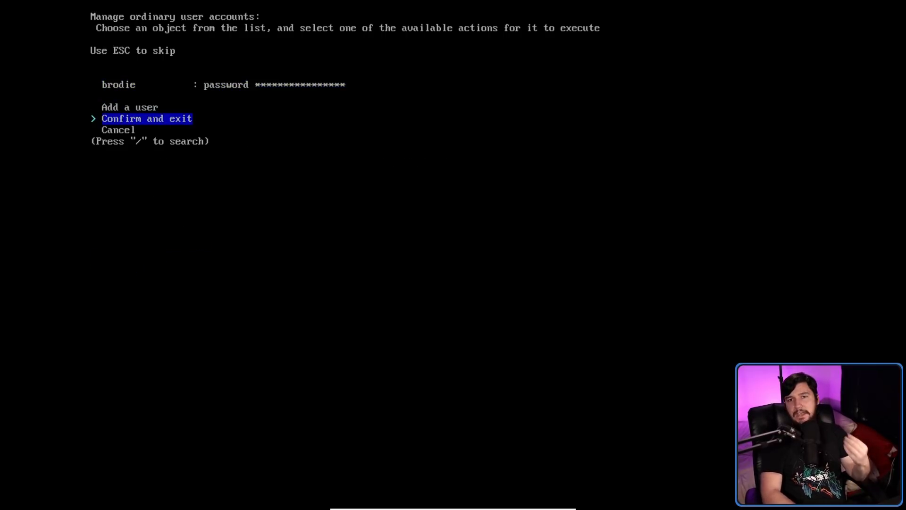
key(Return)
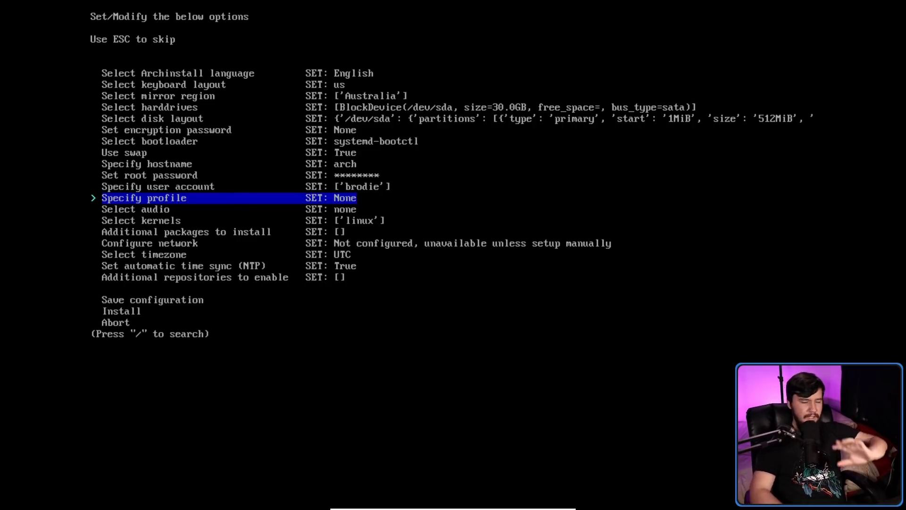
Choose the desktop profile and select qtile from the desktop environment list.
key(Up)
key(Down)
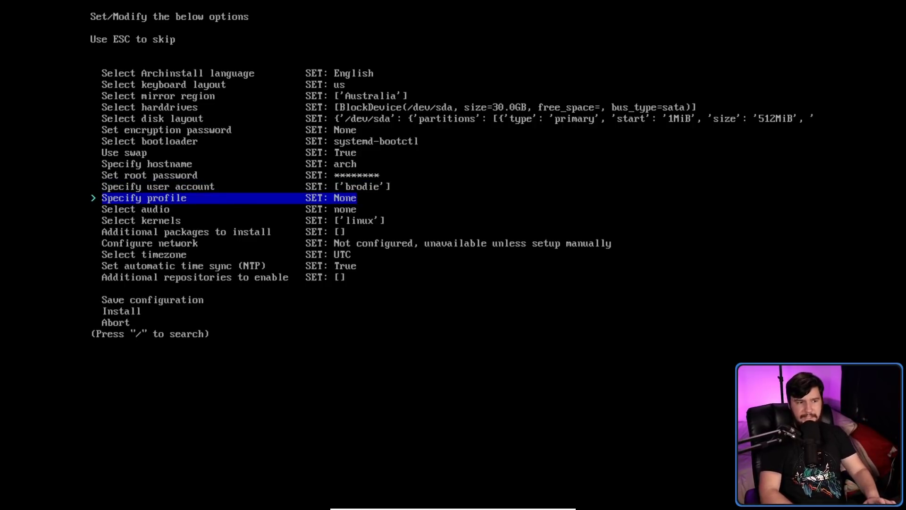
key(Return)
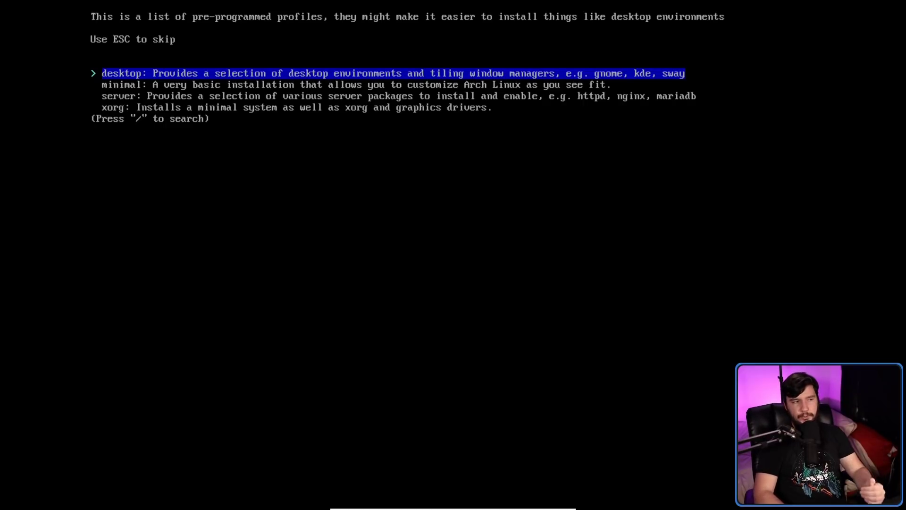
key(Down)
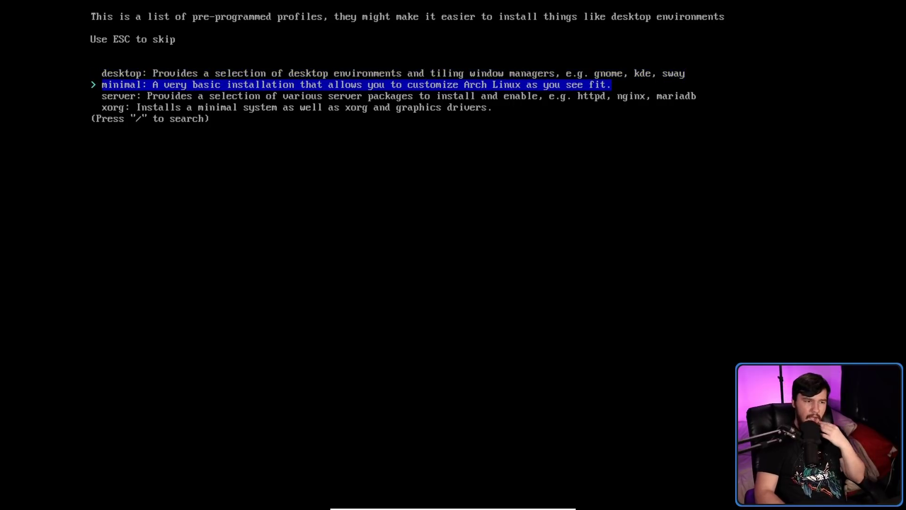
key(Up)
key(Return)
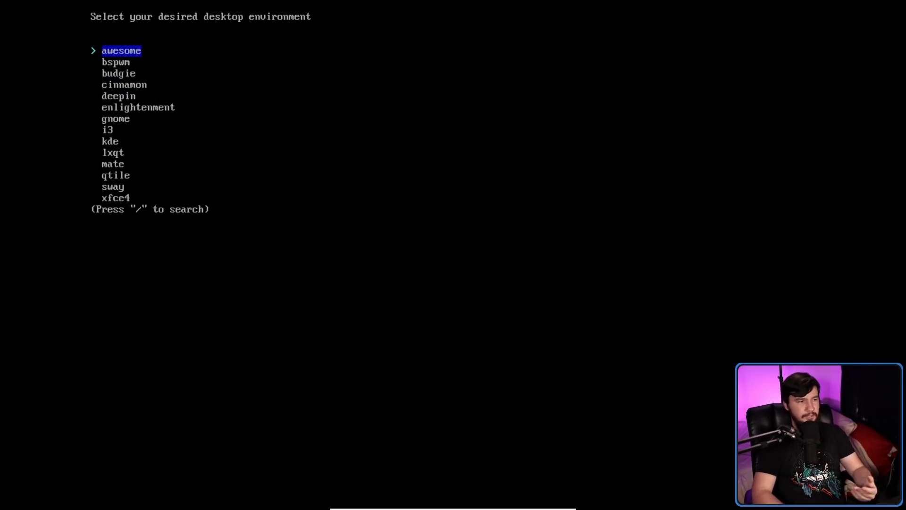
key(Down)
key(Down)
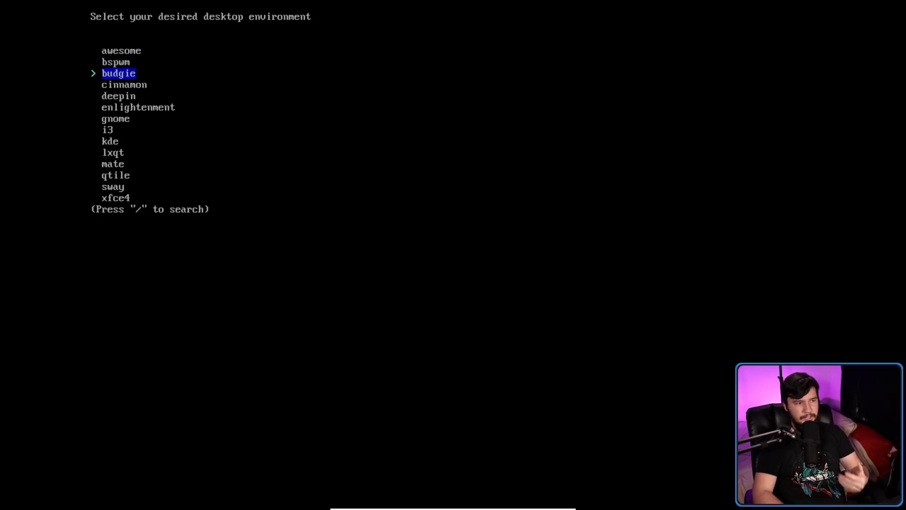
key(Down)
key(Down)
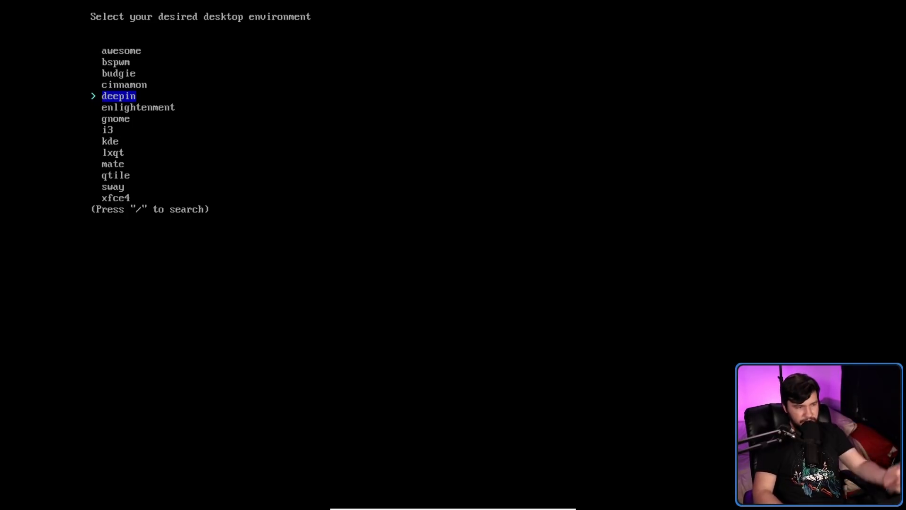
key(Down)
key(Down)
key(Down)
key(Down)
key(Down)
key(Down)
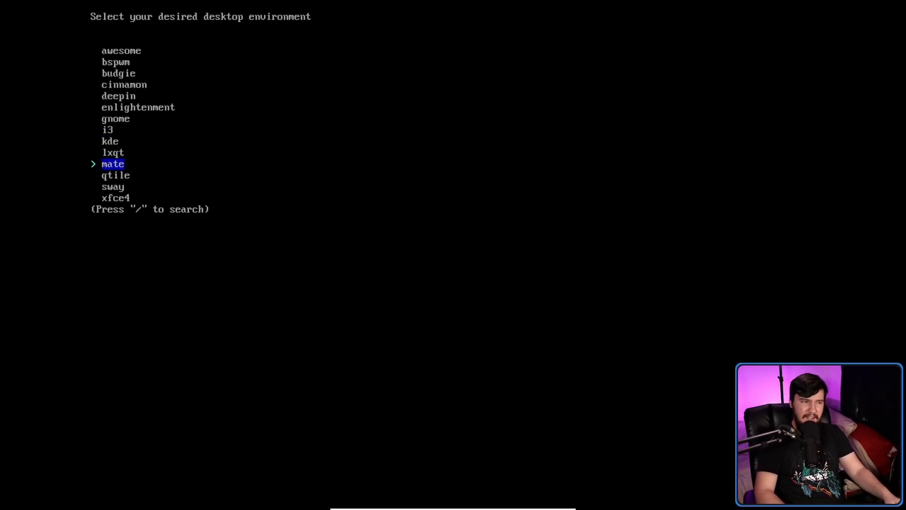
key(Down)
key(Return)
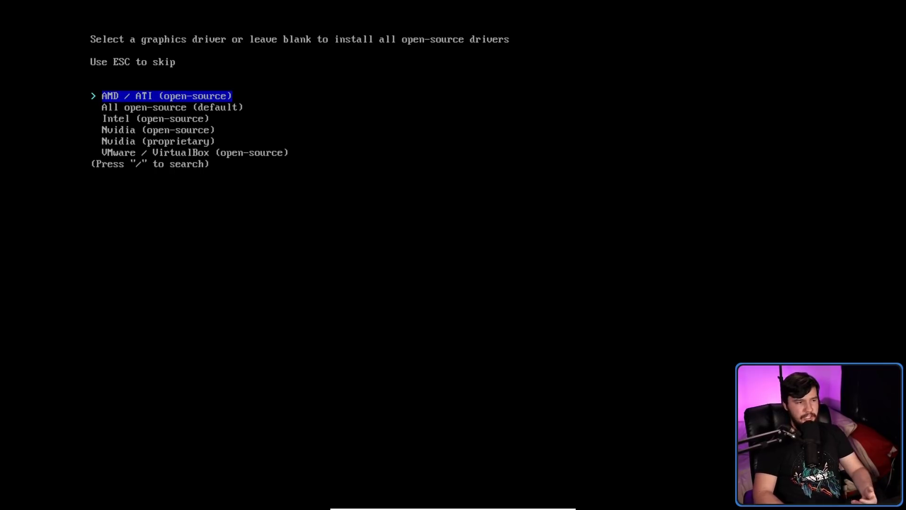
Pick the VMware / VirtualBox graphics driver, then reopen the profile list and leave it unchanged.
key(Down)
key(Down)
key(Down)
key(Down)
key(Down)
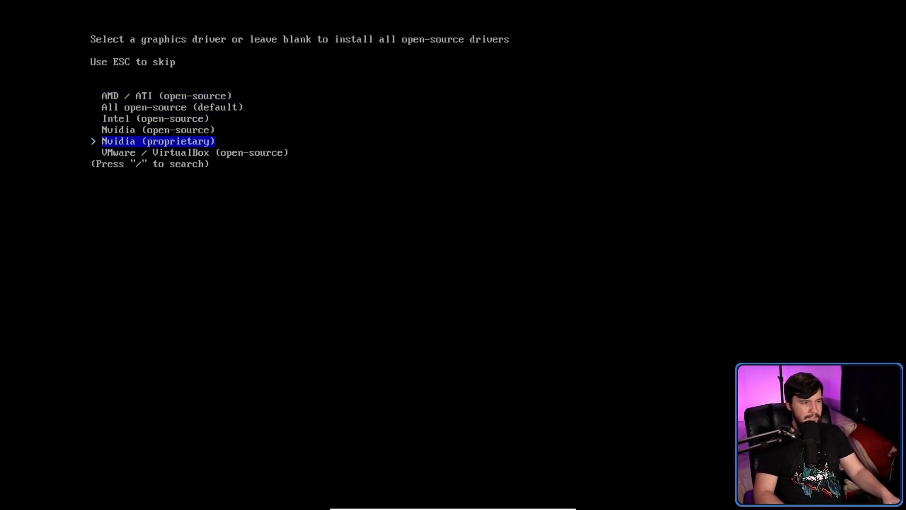
key(Return)
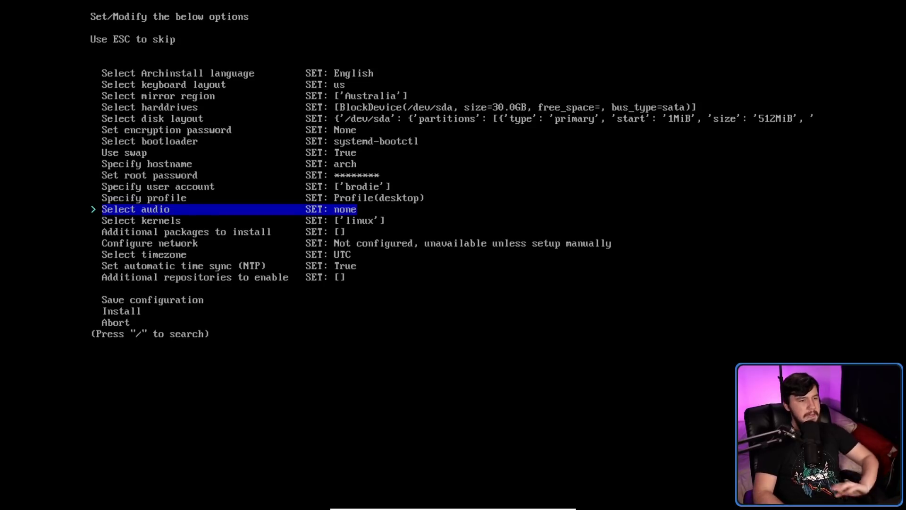
key(Up)
key(Return)
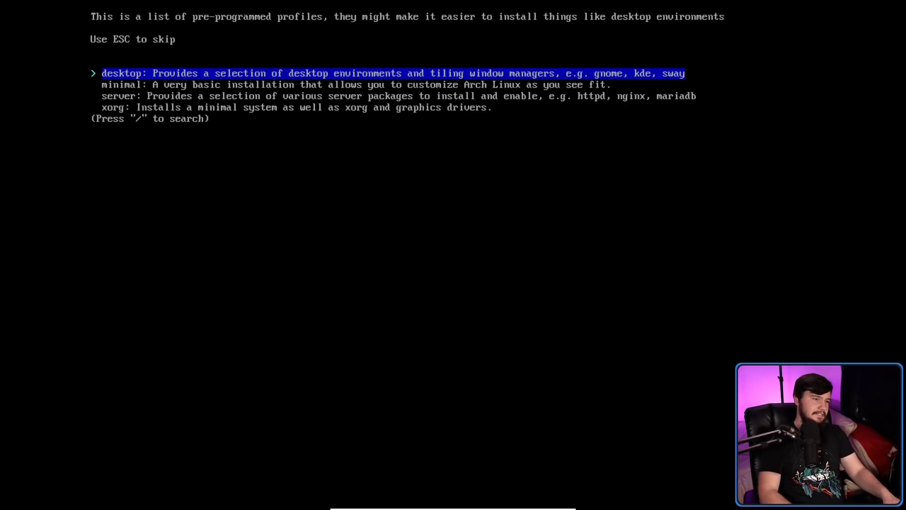
key(Escape)
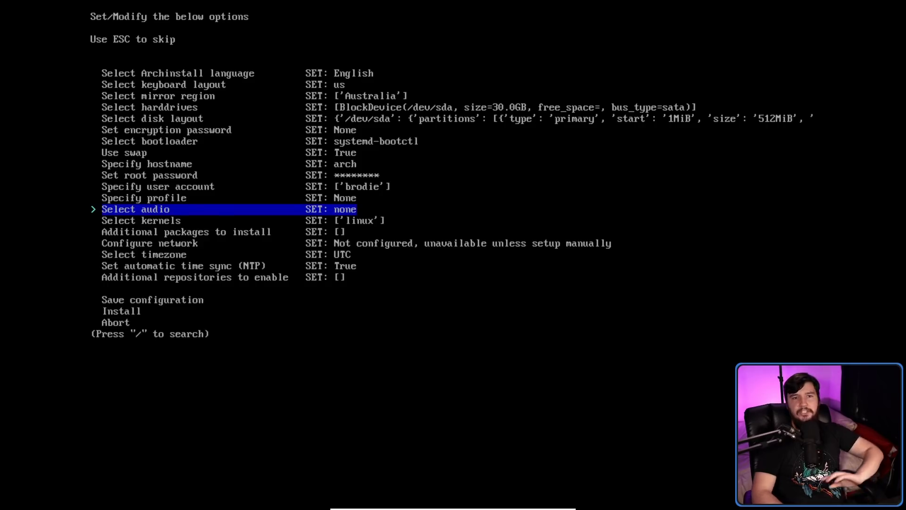
key(Up)
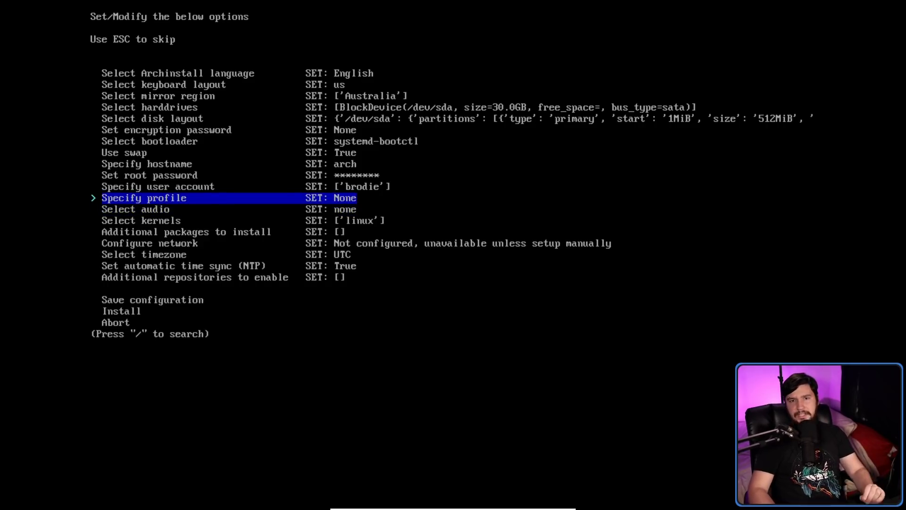
key(Down)
key(Up)
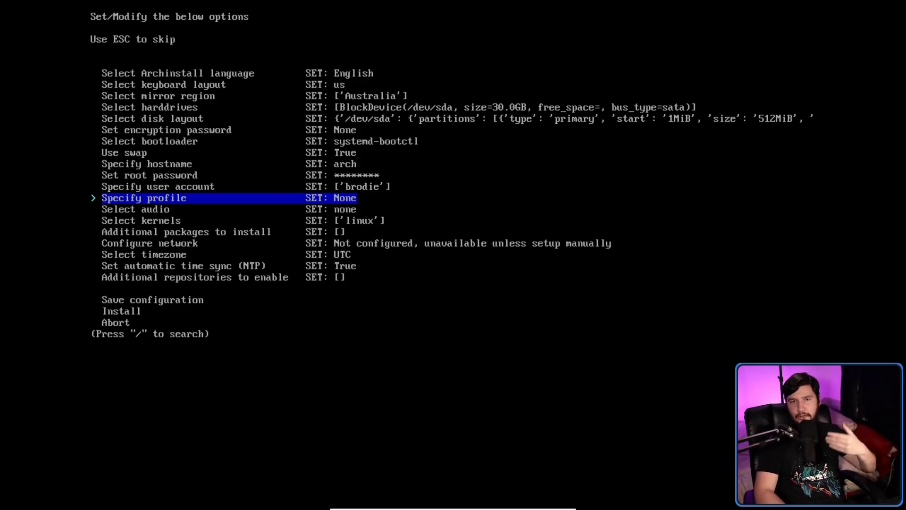
key(Down)
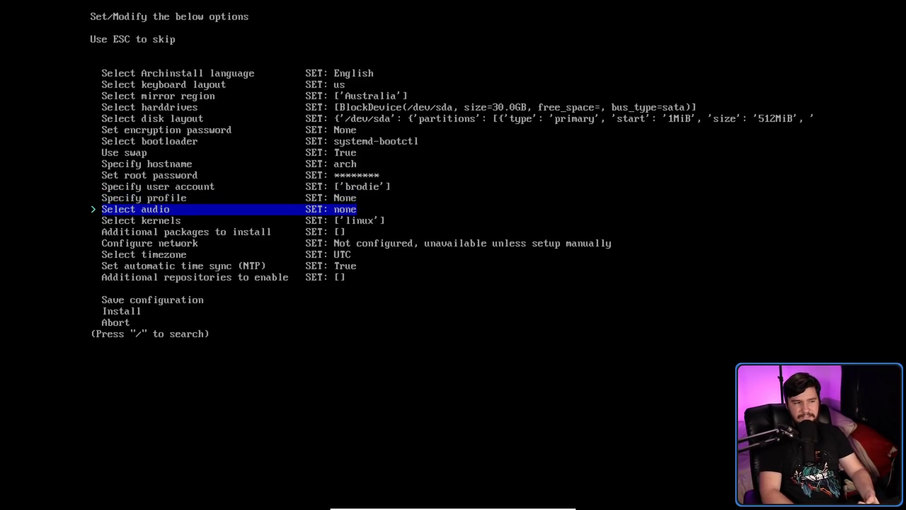
key(Return)
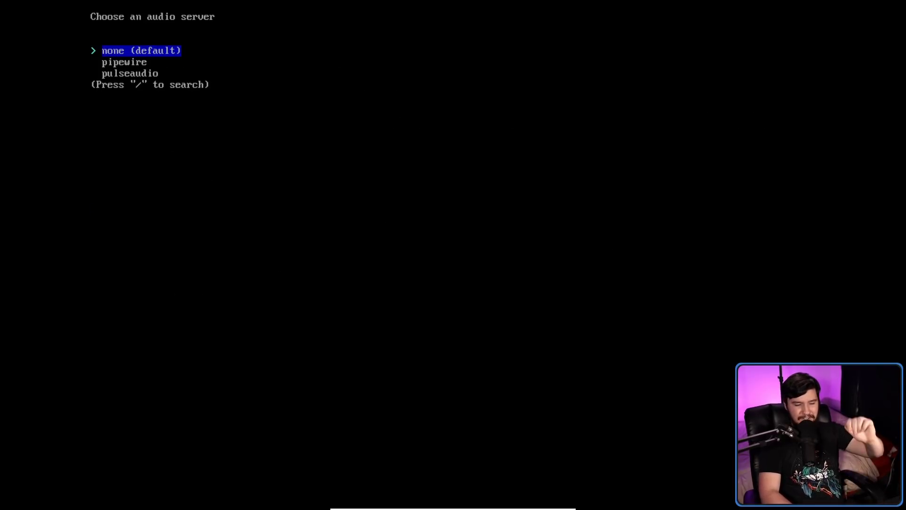
key(Return)
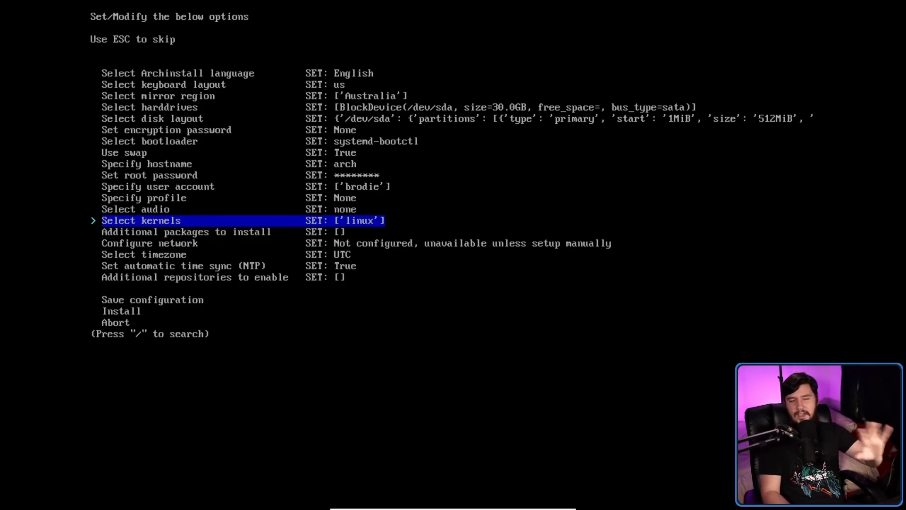
key(Down)
key(Up)
key(Return)
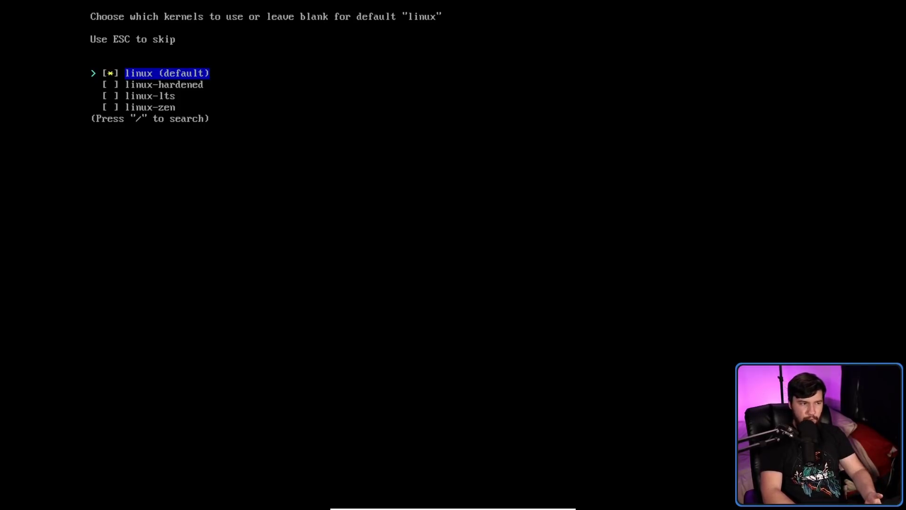
key(Return)
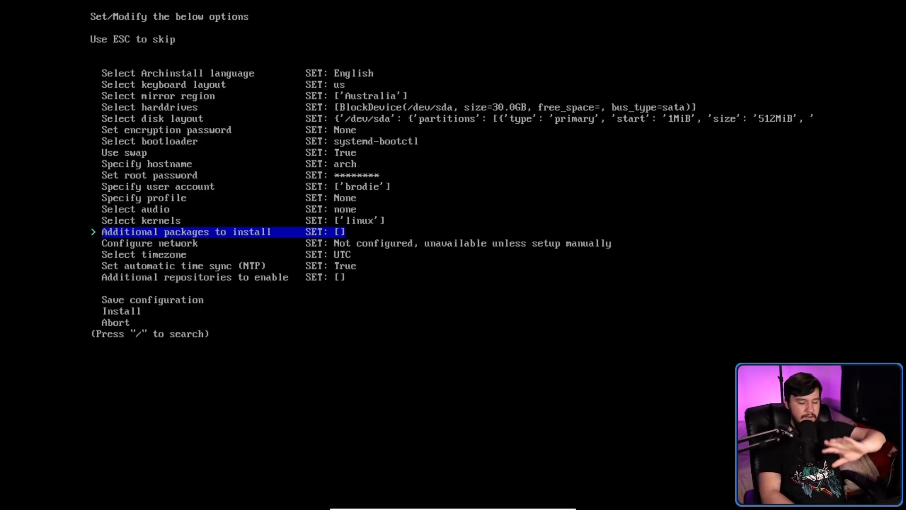
key(Return)
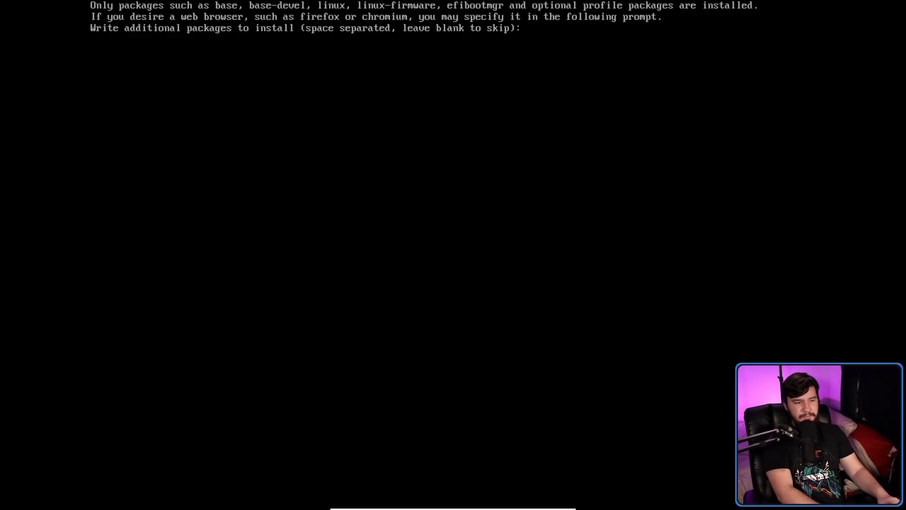
text(firefox)
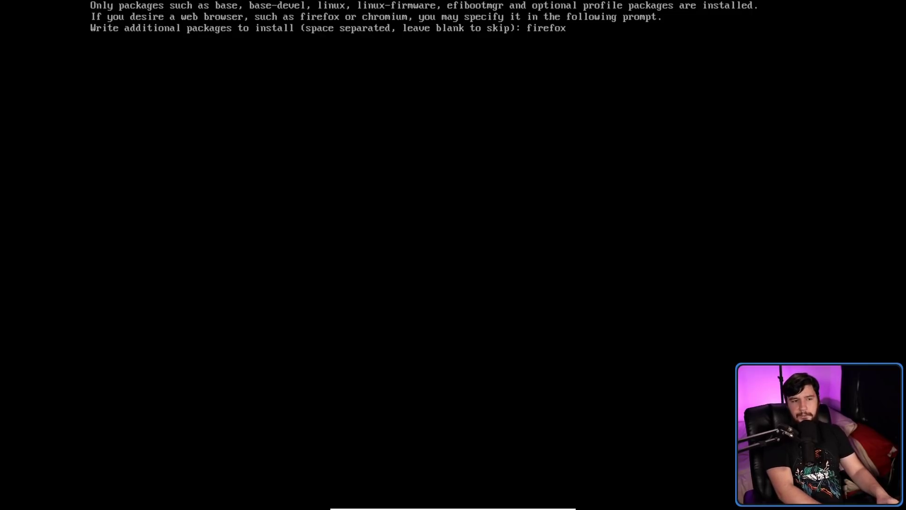
text( nvim)
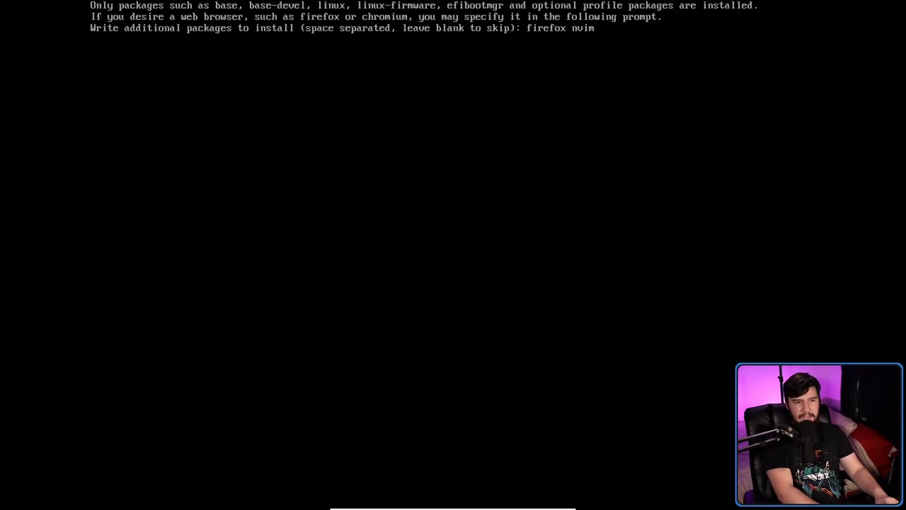
key(Return)
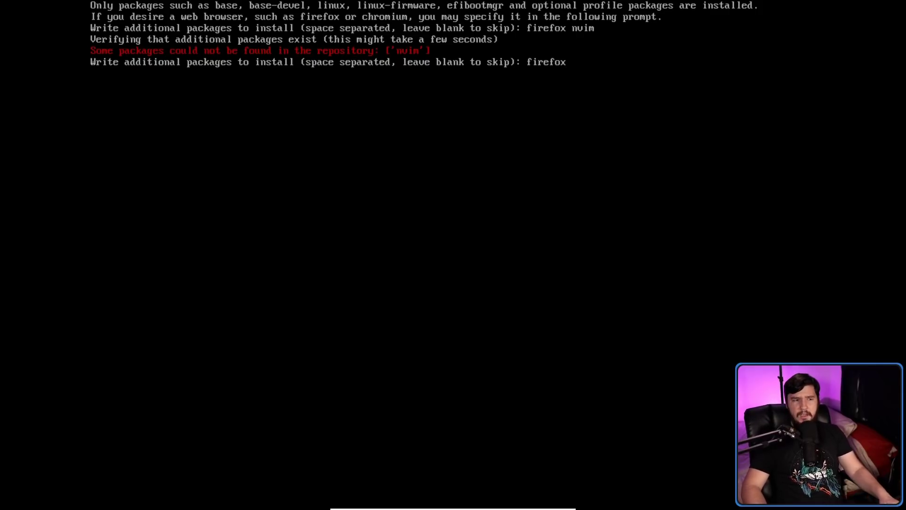
key(BackSpace)
key(BackSpace)
key(BackSpace)
key(BackSpace)
key(BackSpace)
key(BackSpace)
key(BackSpace)
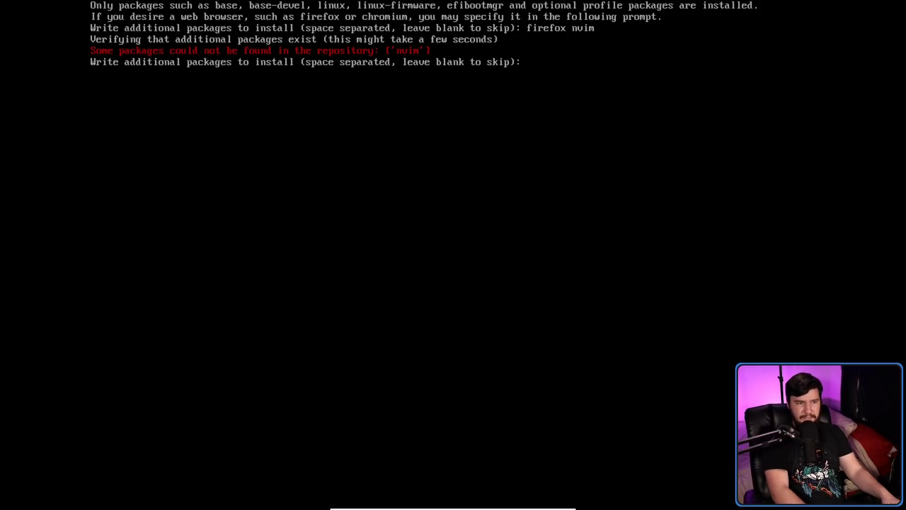
key(Return)
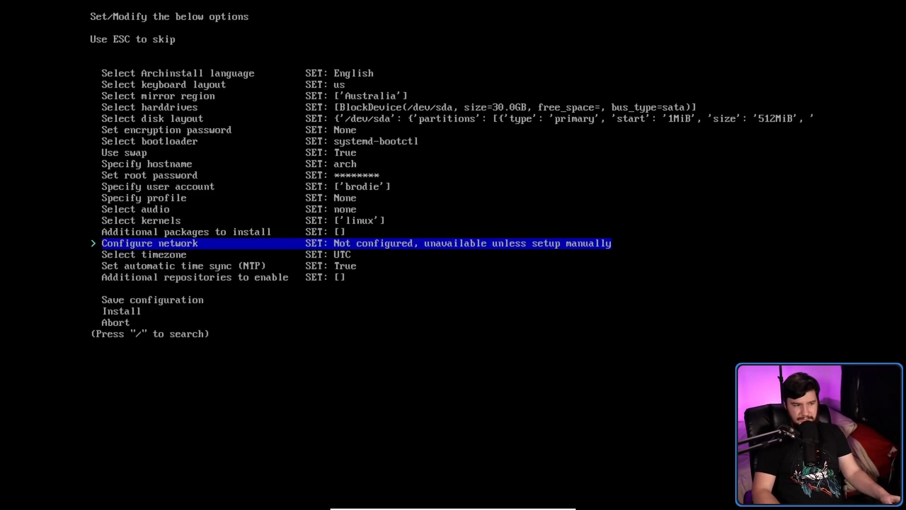
Filter the timezone list with 'Austr' and select Australia/Adelaide.
key(Down)
key(Down)
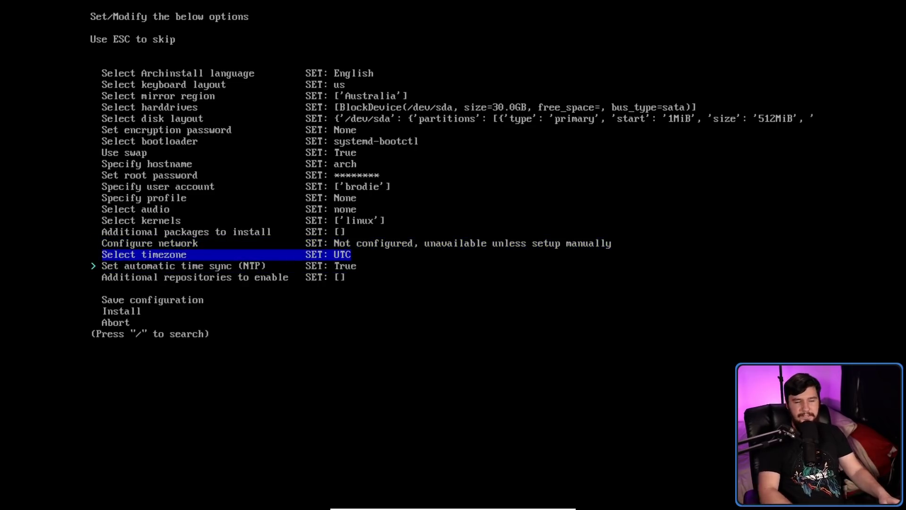
key(Return)
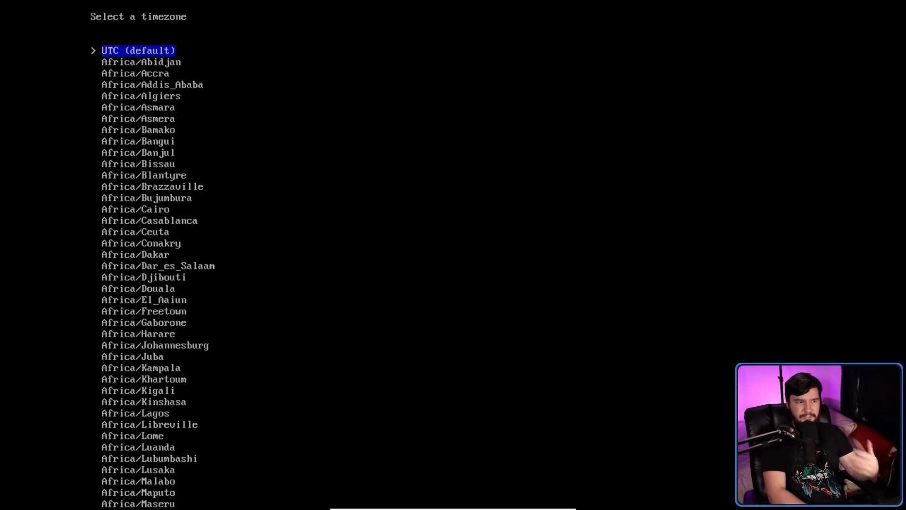
text(Austr)
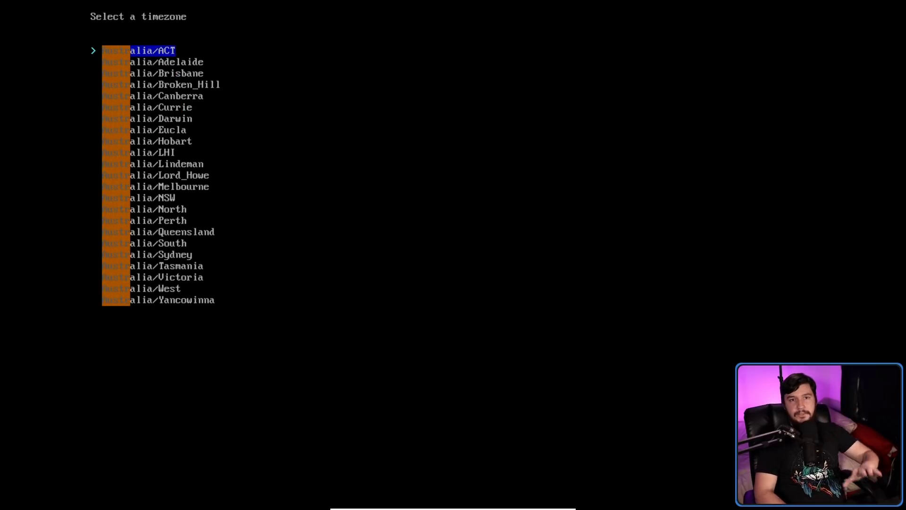
key(Down)
key(Down)
key(Down)
key(Down)
key(Down)
key(Down)
key(Down)
key(Down)
key(Down)
key(Down)
key(Down)
key(Down)
key(Down)
key(Down)
key(Down)
key(Down)
key(Down)
key(Down)
key(Down)
key(Down)
key(Down)
key(Down)
key(Down)
key(Up)
key(Up)
key(Up)
key(Up)
key(Up)
key(Up)
key(Up)
key(Up)
key(Up)
key(Up)
key(Up)
key(Up)
key(Up)
key(Up)
key(Up)
key(Up)
key(Up)
key(Up)
key(Up)
key(Up)
key(Up)
key(Up)
key(Return)
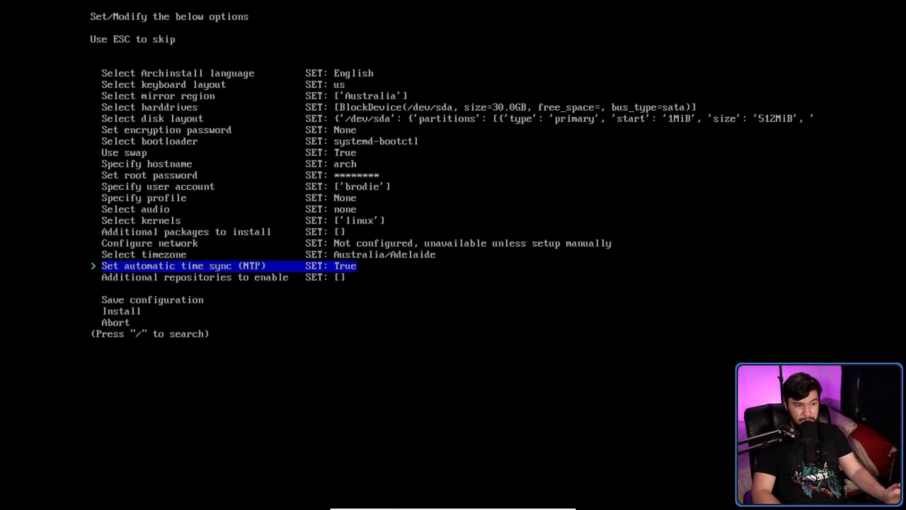
key(Down)
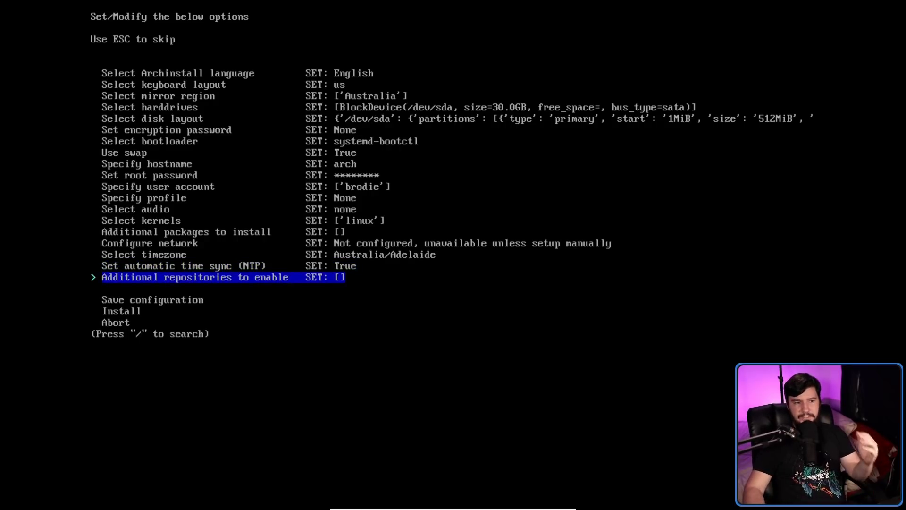
Tick multilib in the additional repositories list and confirm it.
key(Return)
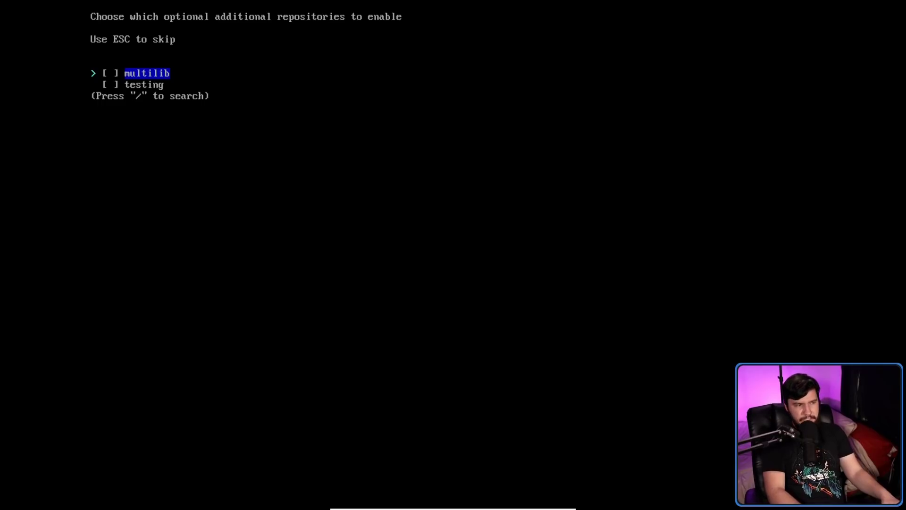
key(space)
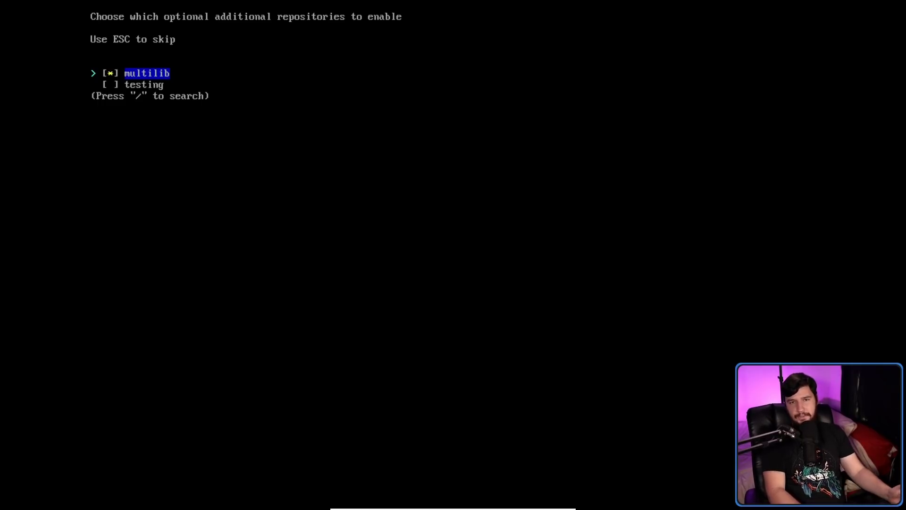
key(Return)
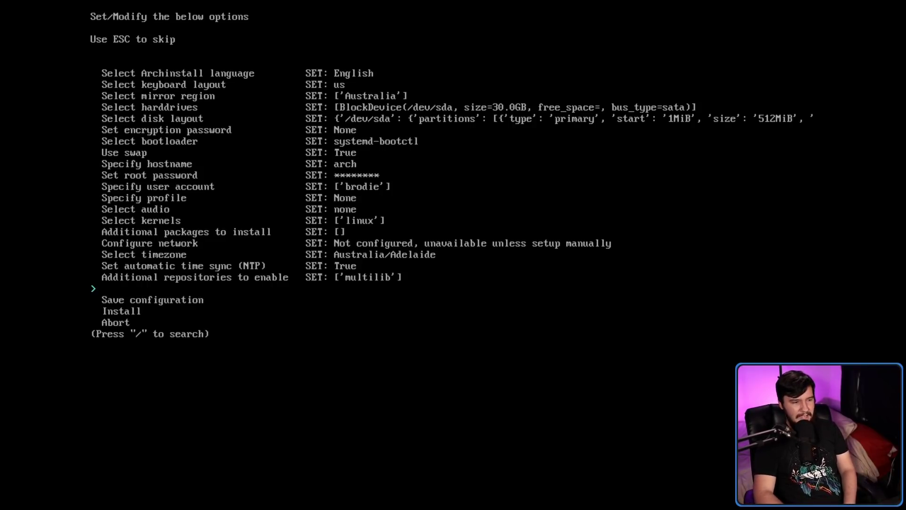
key(Up)
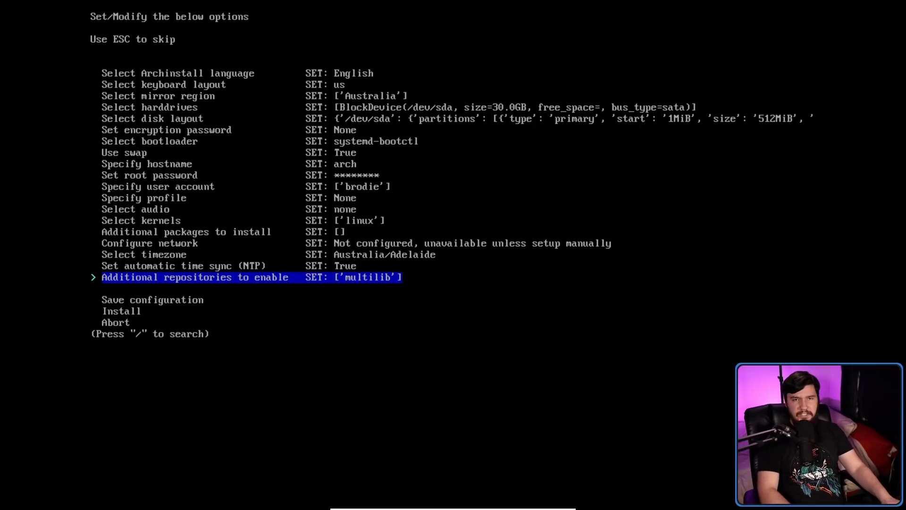
Preview the credentials and disk layout files, then save all configuration files to /.
key(Down)
key(Return)
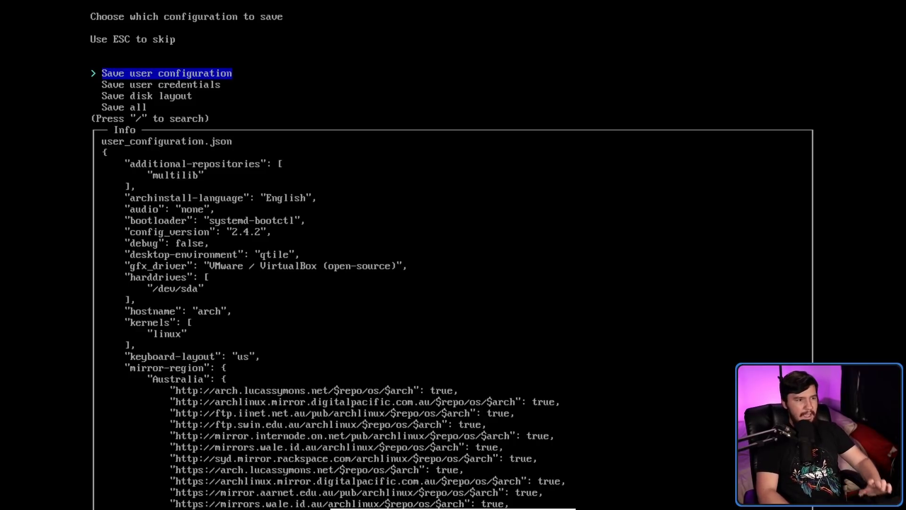
key(Up)
key(Down)
key(Down)
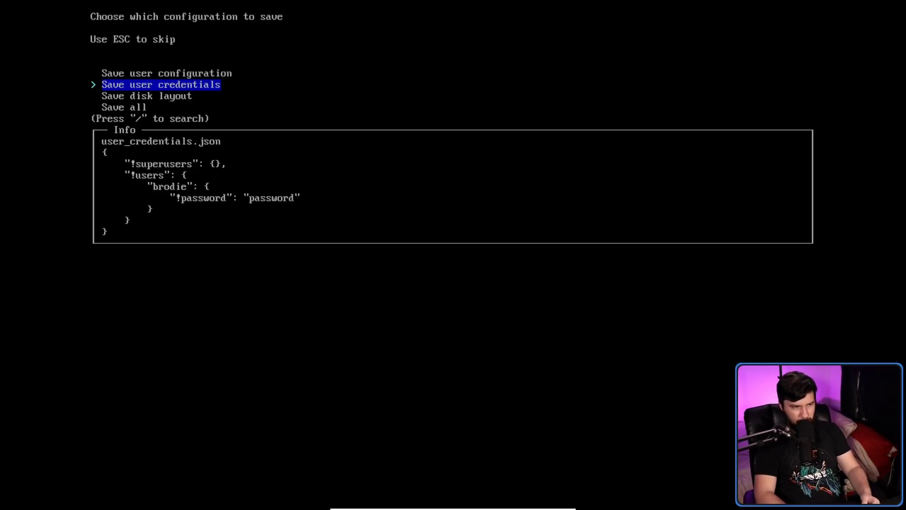
key(Down)
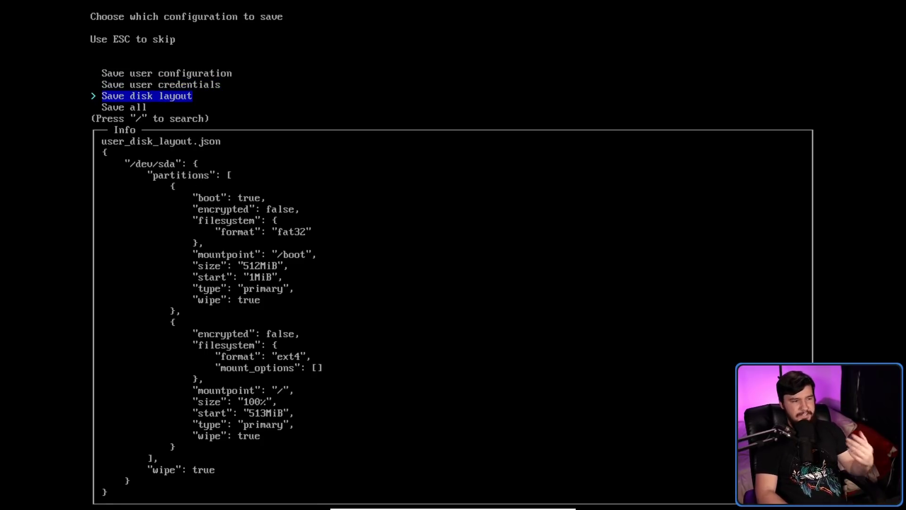
key(Down)
key(Return)
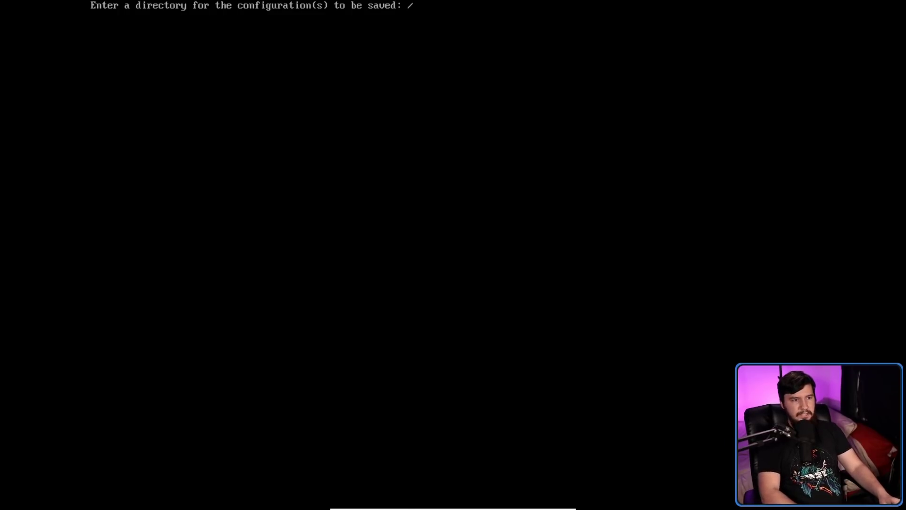
key(Return)
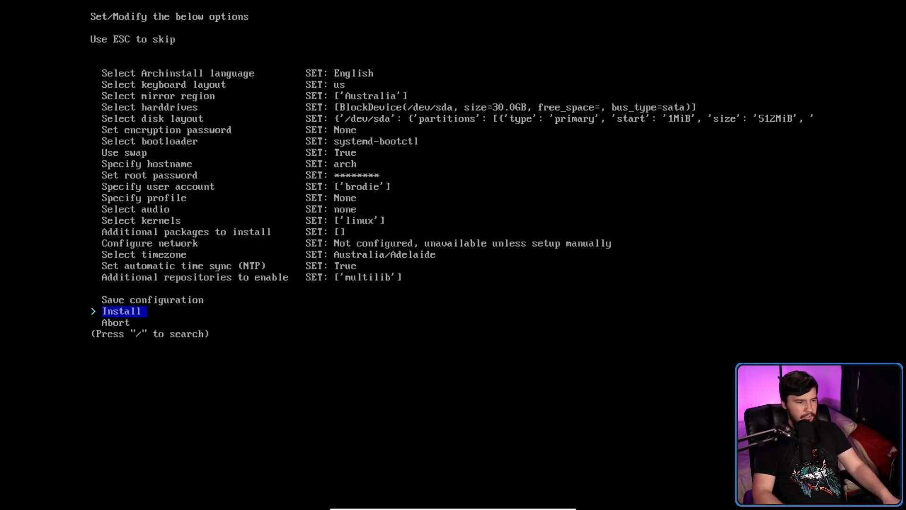
Abort the installer and list the files in / with cd / and ls.
key(Down)
key(Return)
text(cd /)
key(Return)
text(ls)
key(Return)
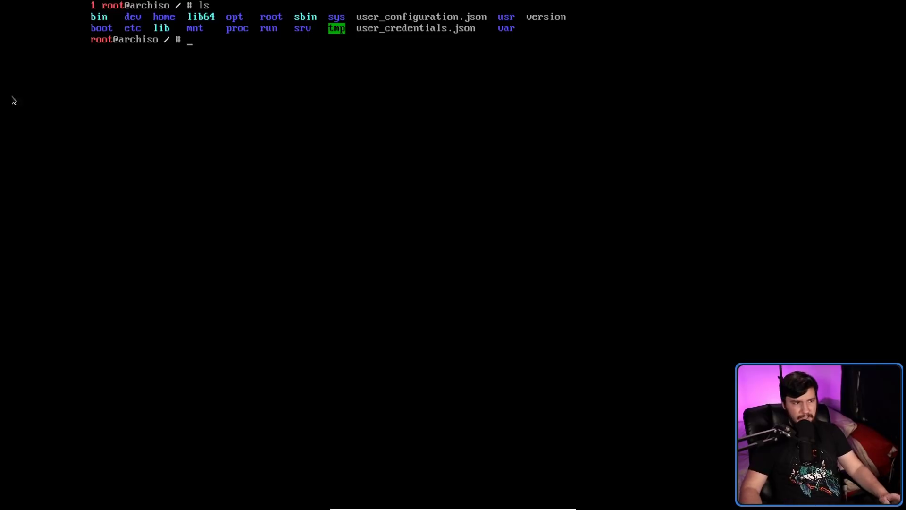
Relaunch archinstall with --config user_configuration.json plus the credentials file, using Tab completion.
text(archinst)
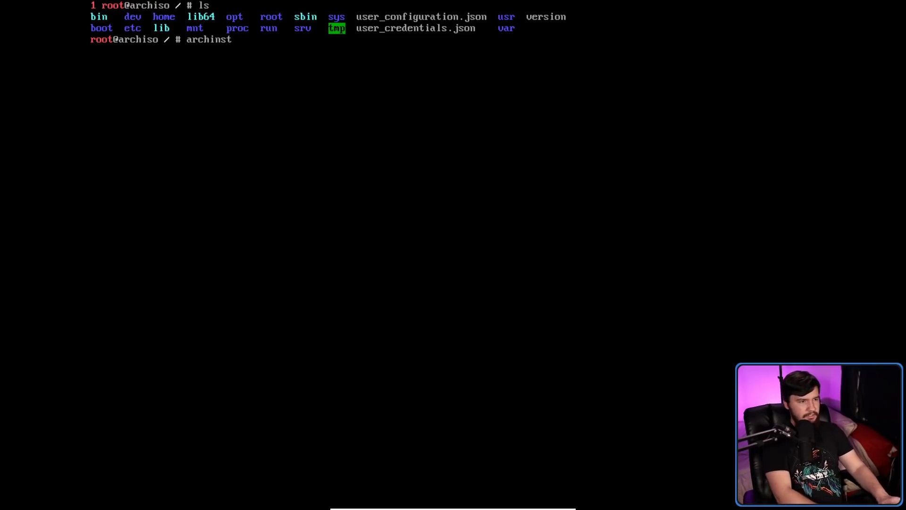
text(all --config )
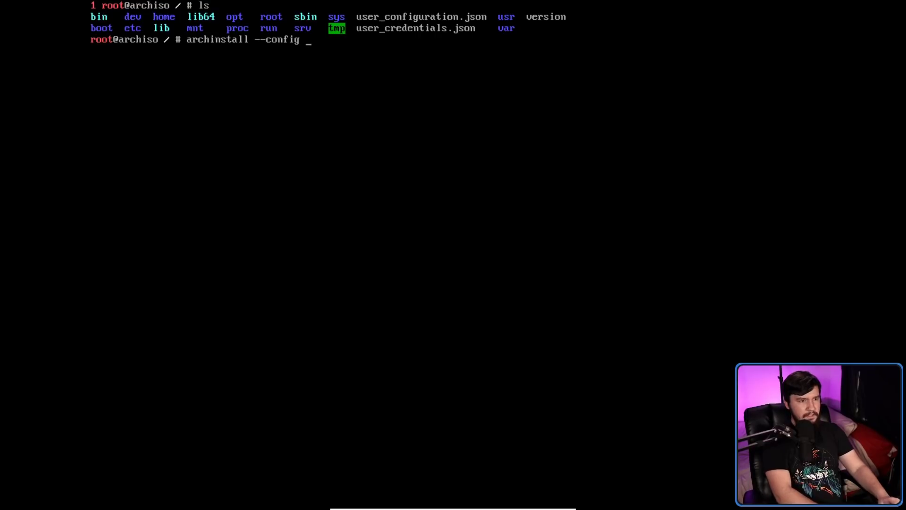
text(user)
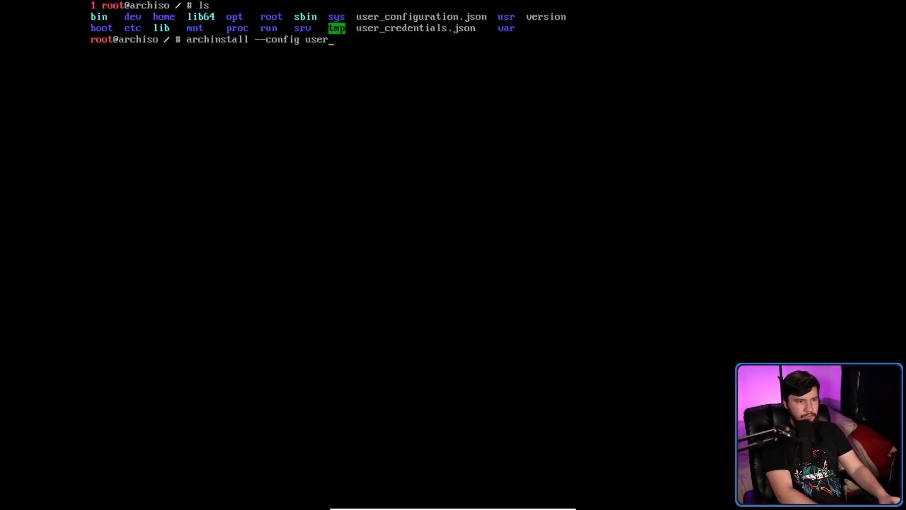
text(_co)
key(Tab)
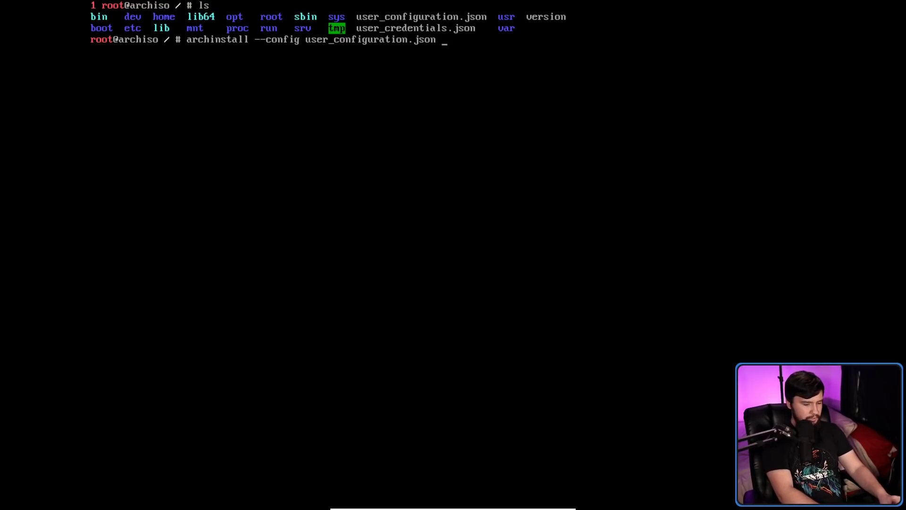
text(--config)
key(Tab)
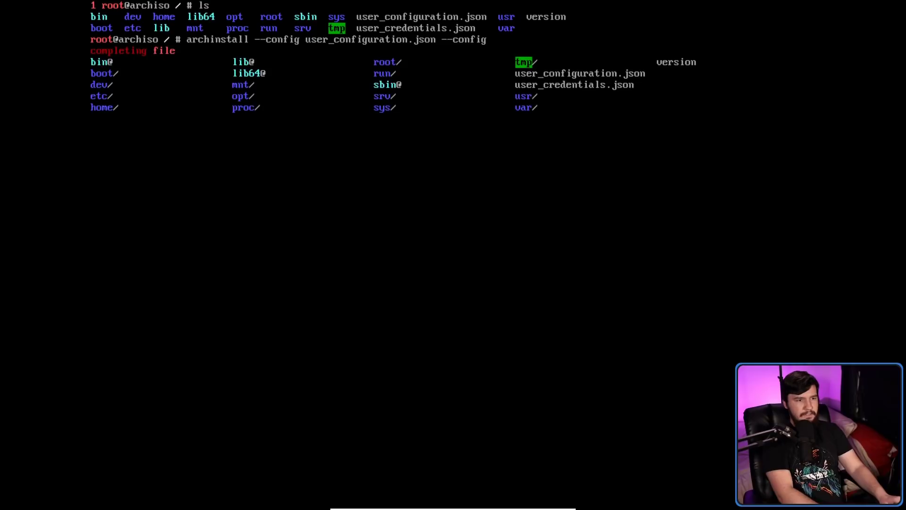
key(Tab)
key(Down)
key(Right)
key(Right)
key(Right)
key(Down)
key(Return)
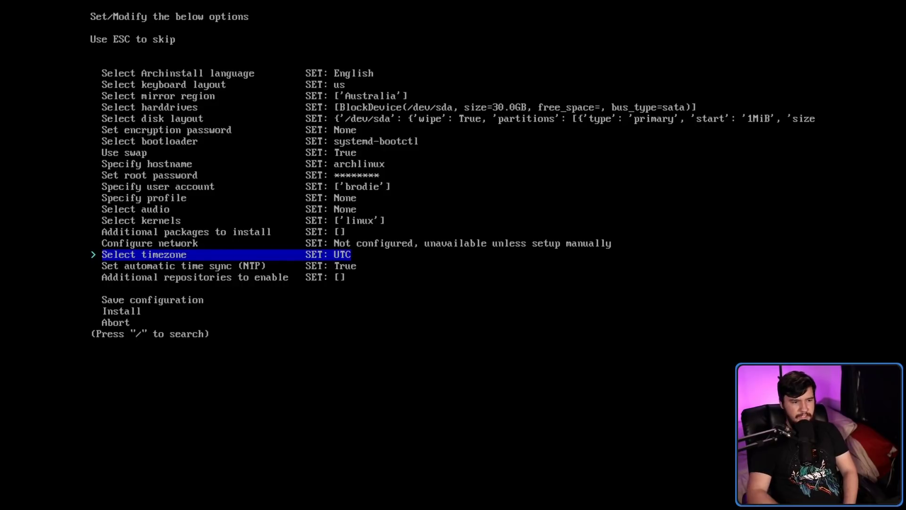
Enable multilib again under Additional repositories and move to the Install entry.
key(Down)
key(Down)
key(Return)
key(Return)
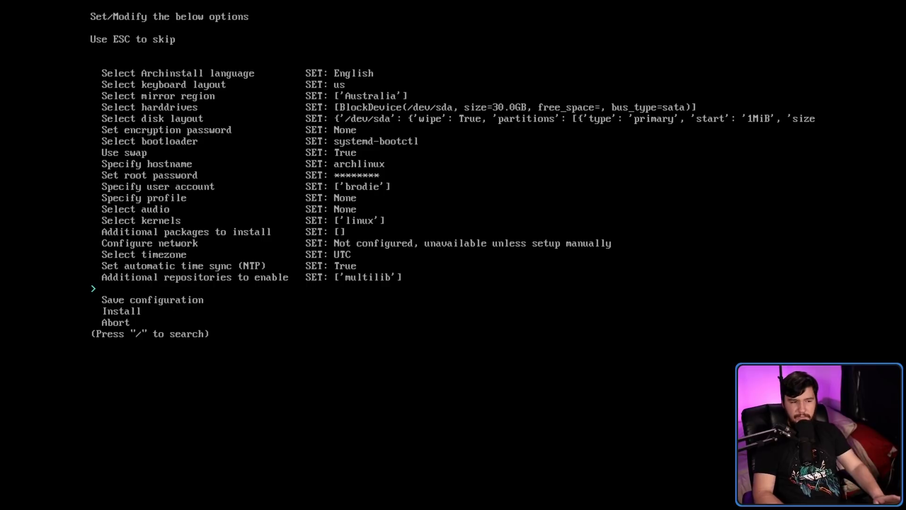
key(Down)
key(Down)
key(Down)
key(Up)
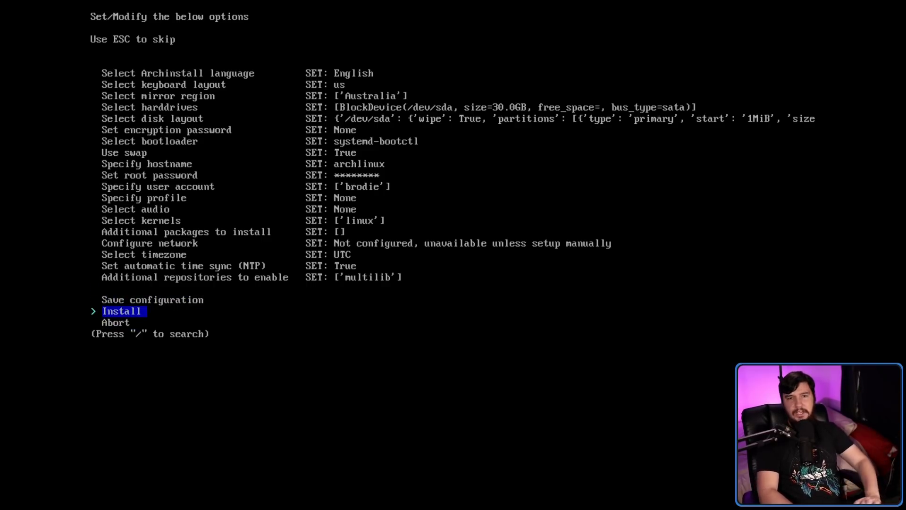
Start the installation, leave VirtualBox full screen, and continue so disk formatting begins.
key(Return)
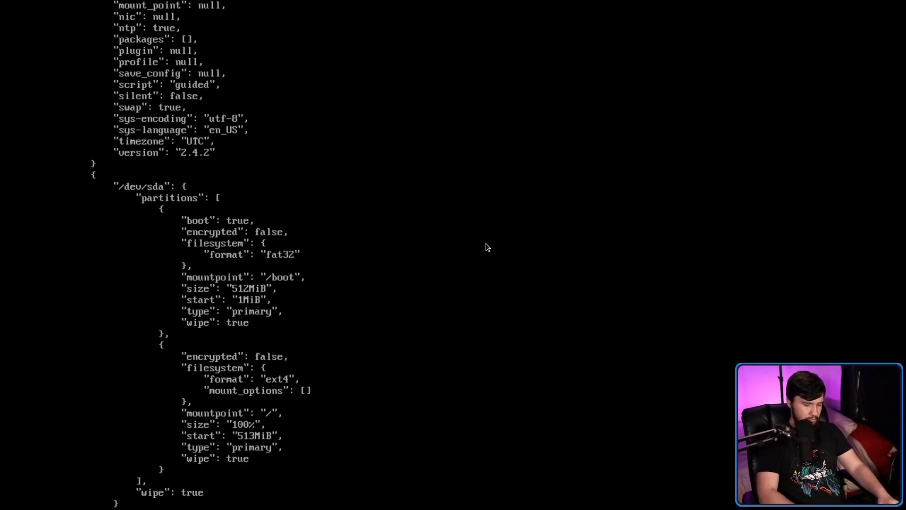
key(ctrl+f)
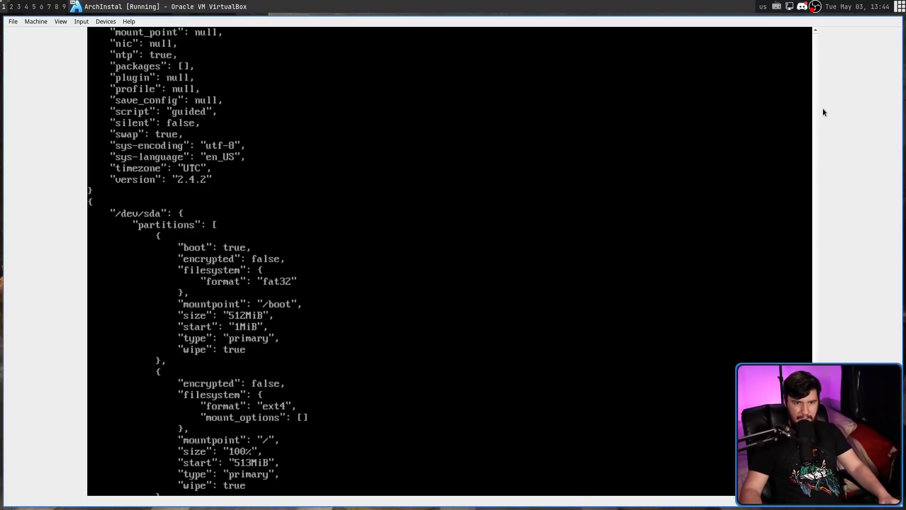
scroll(821, 122, down, 3)
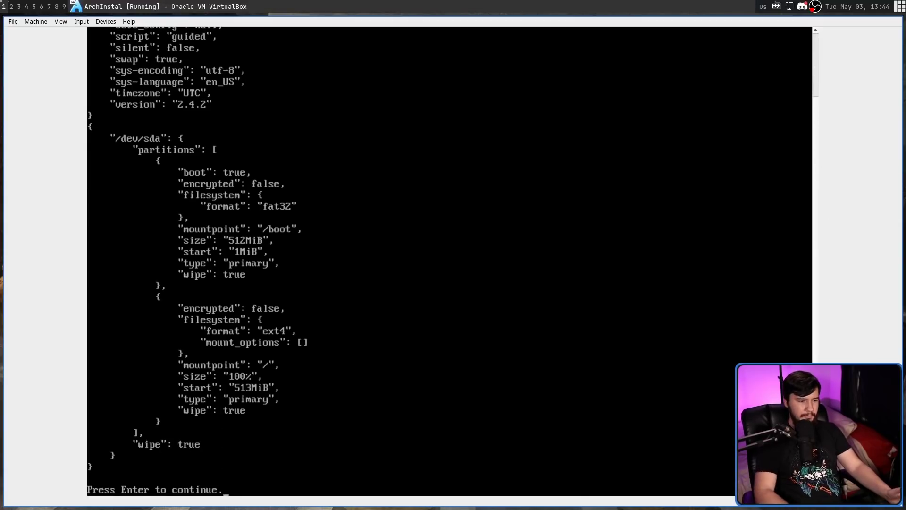
key(Return)
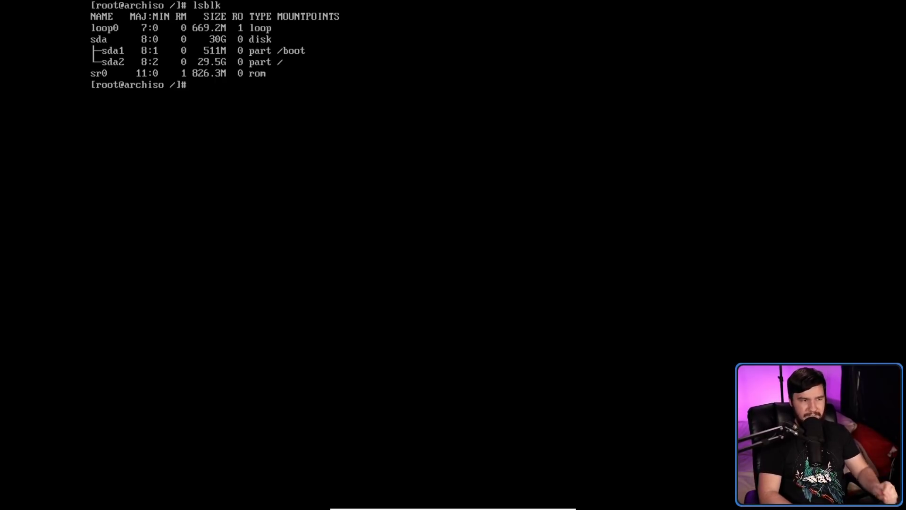
Run exit to leave the chroot and finish the installer.
text(exit)
key(Return)
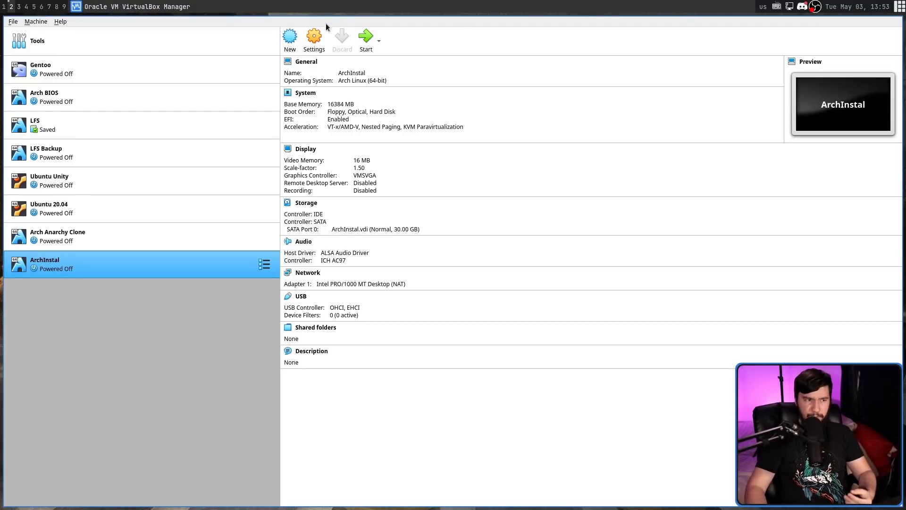
Start the ArchInstal VM, boot Arch Linux from the boot menu, and switch to full screen.
click(364, 38)
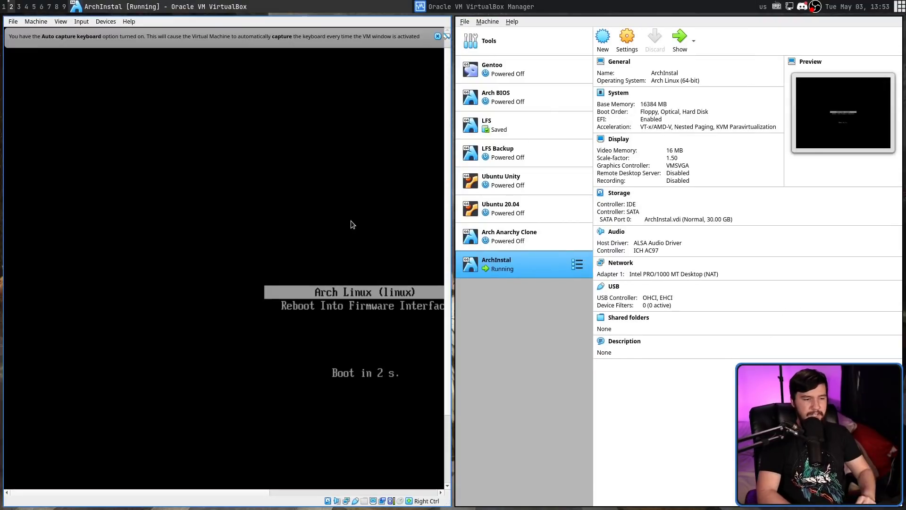
key(Return)
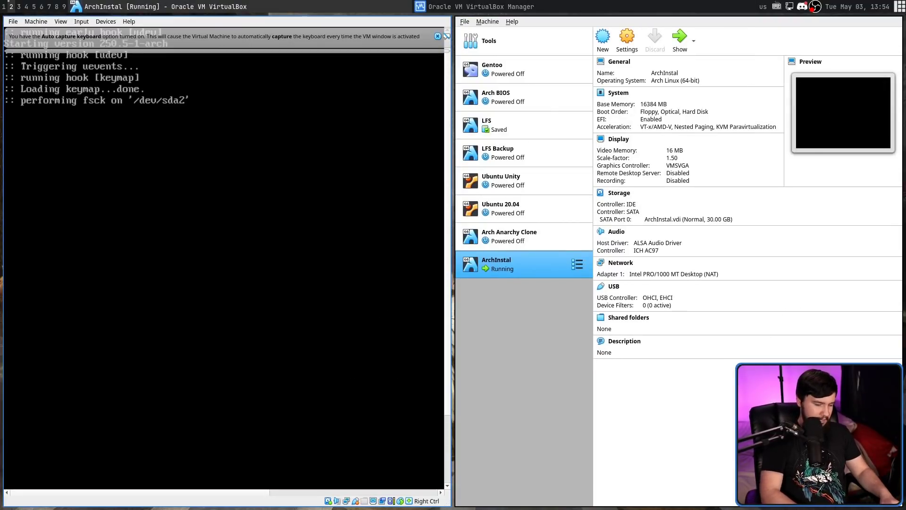
key(Control_R+f)
key(Return)
Log in as root with the account password and run lsblk to show sda1, sda2 and zram0 swap.
click(886, 10)
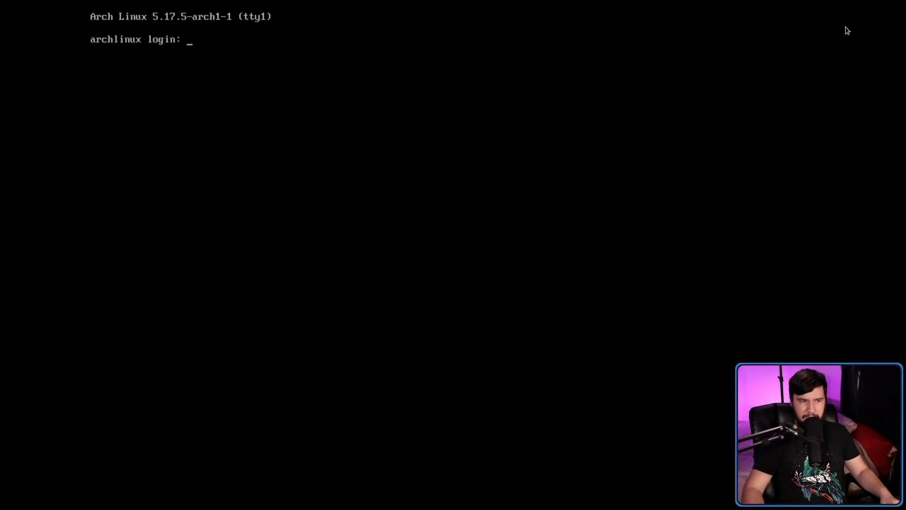
text(root)
key(Return)
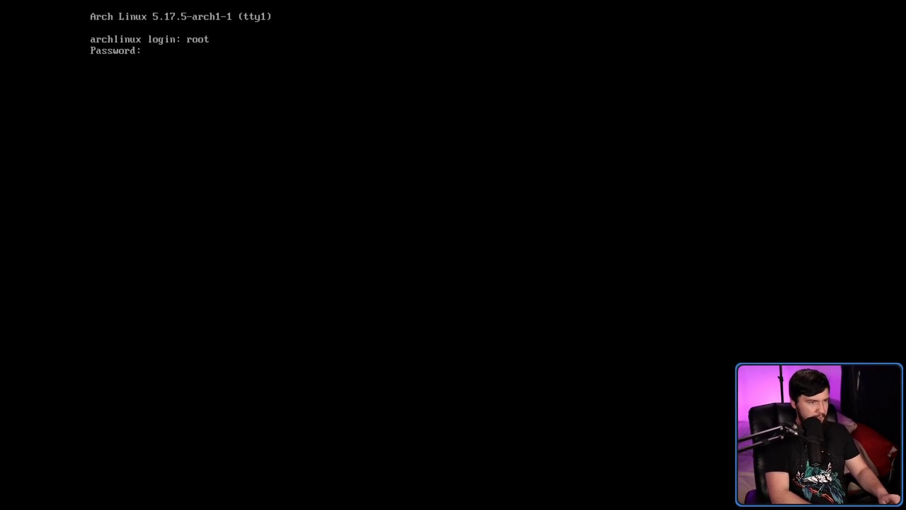
key(Return)
text(lsblk)
key(Return)
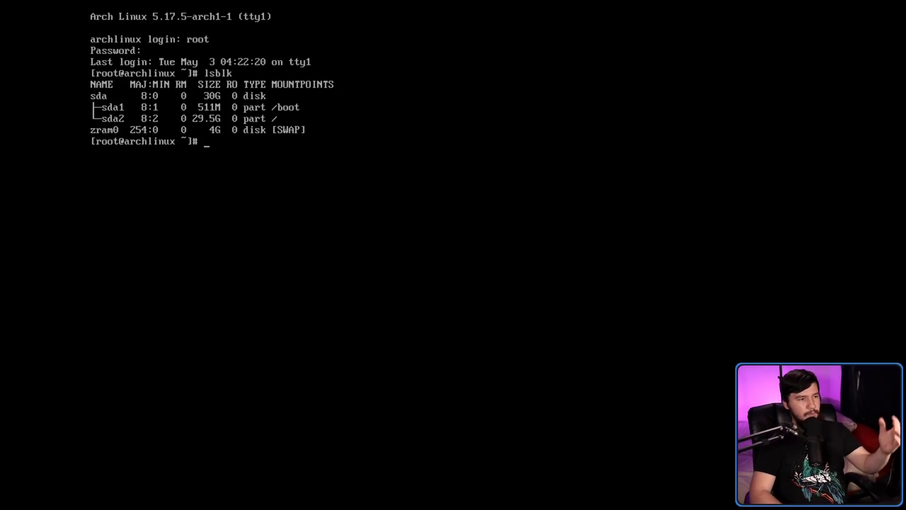